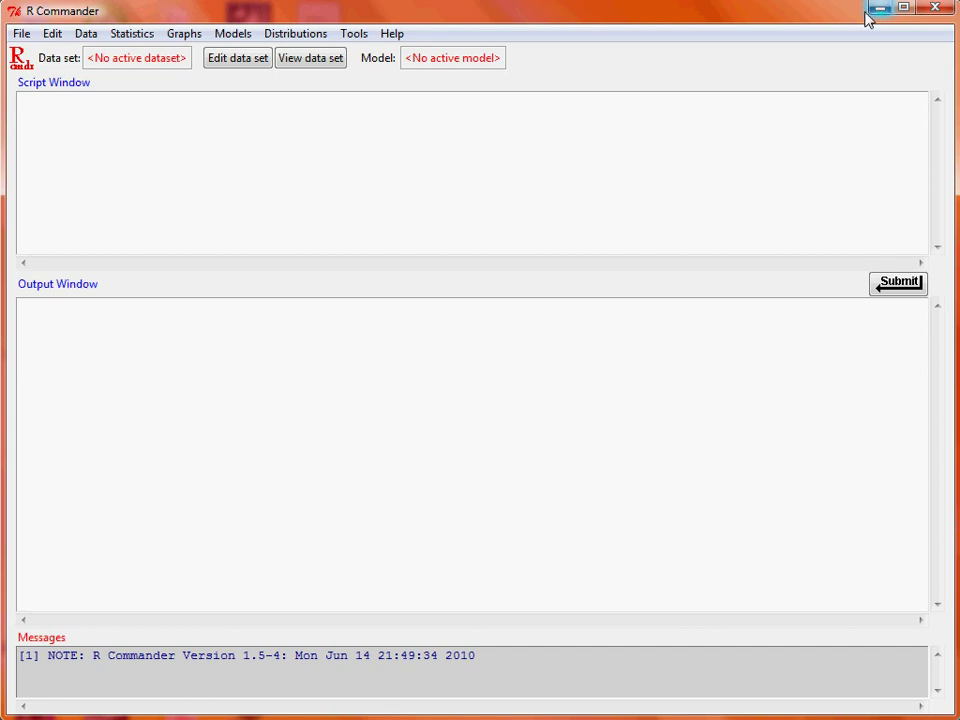
# - Load the MASS package into the session
pyautogui.click(360, 38)
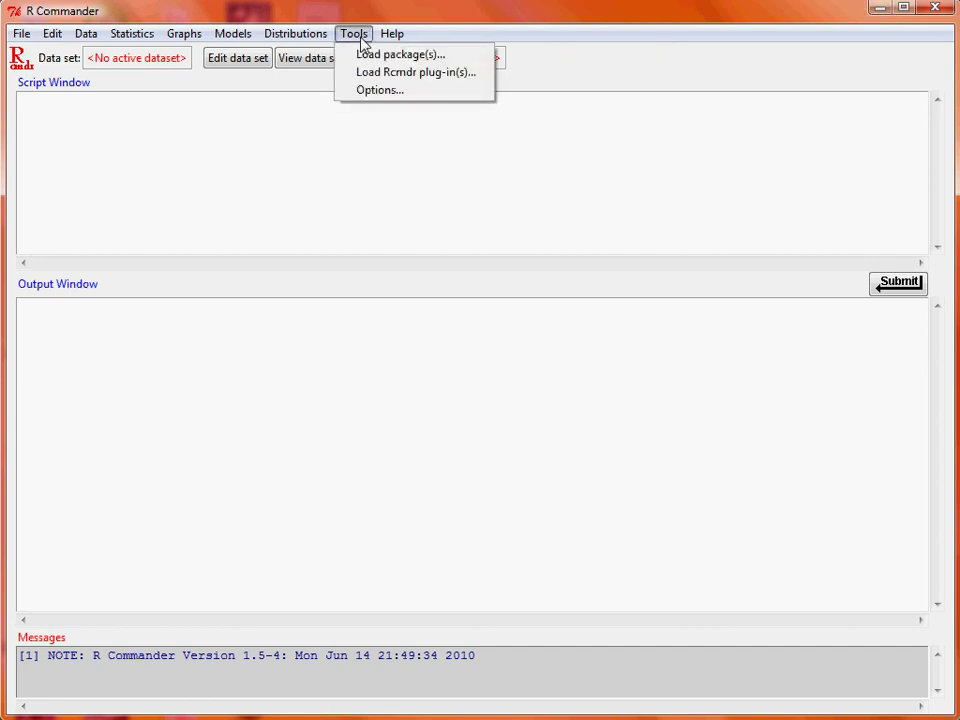
pyautogui.click(354, 33)
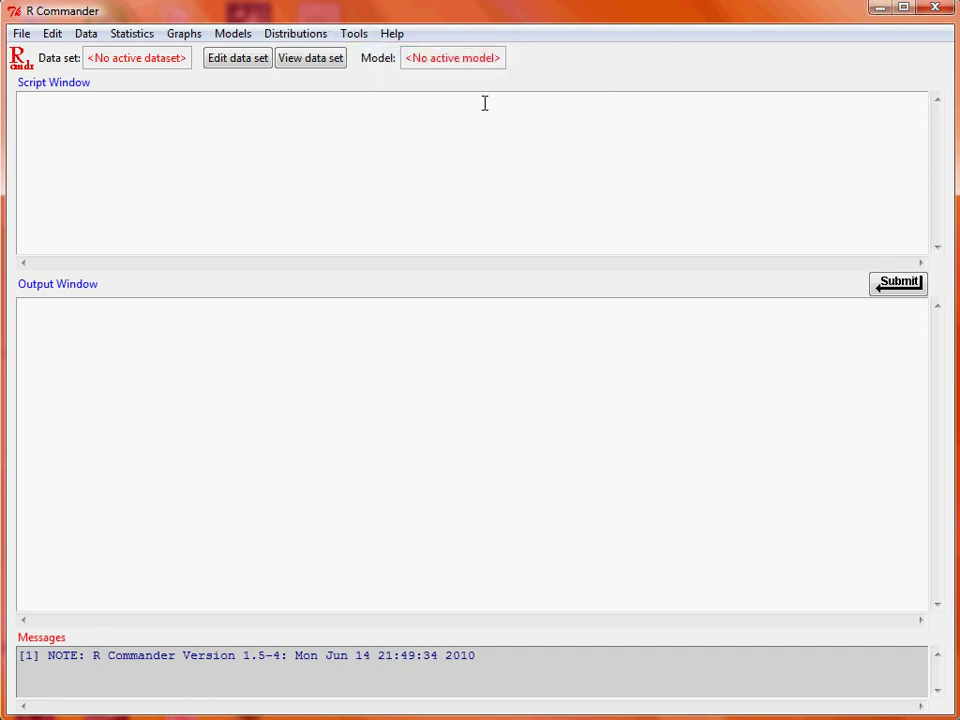
pyautogui.moveTo(219, 141); pyautogui.dragTo(218, 177)
pyautogui.scroll(8, 217, 135)
pyautogui.scroll(5, 214, 134)
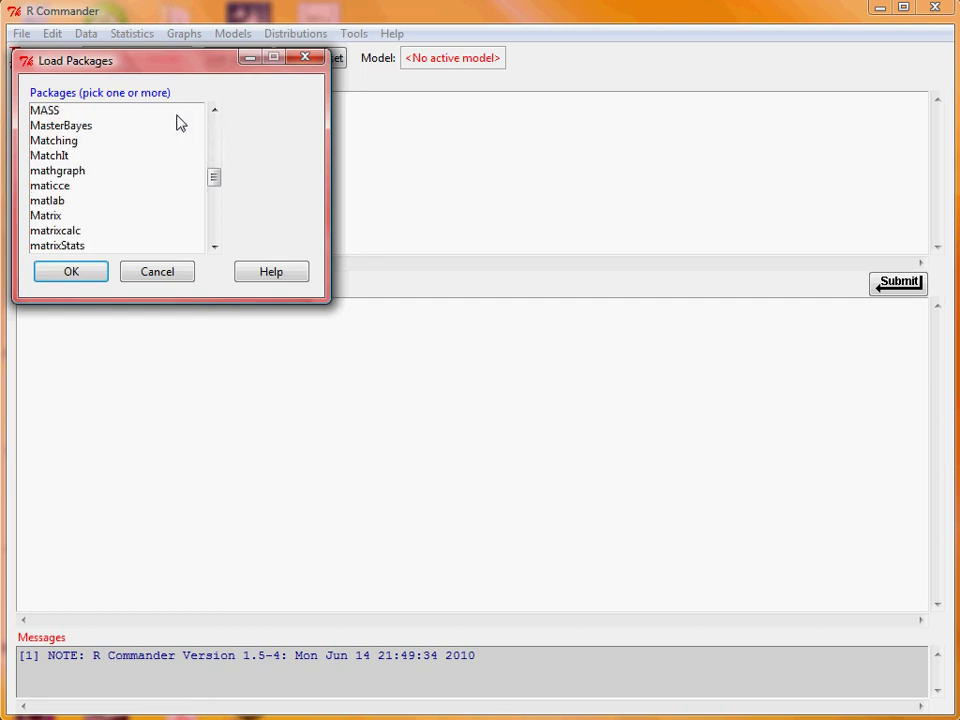
pyautogui.click(150, 111)
pyautogui.click(71, 271)
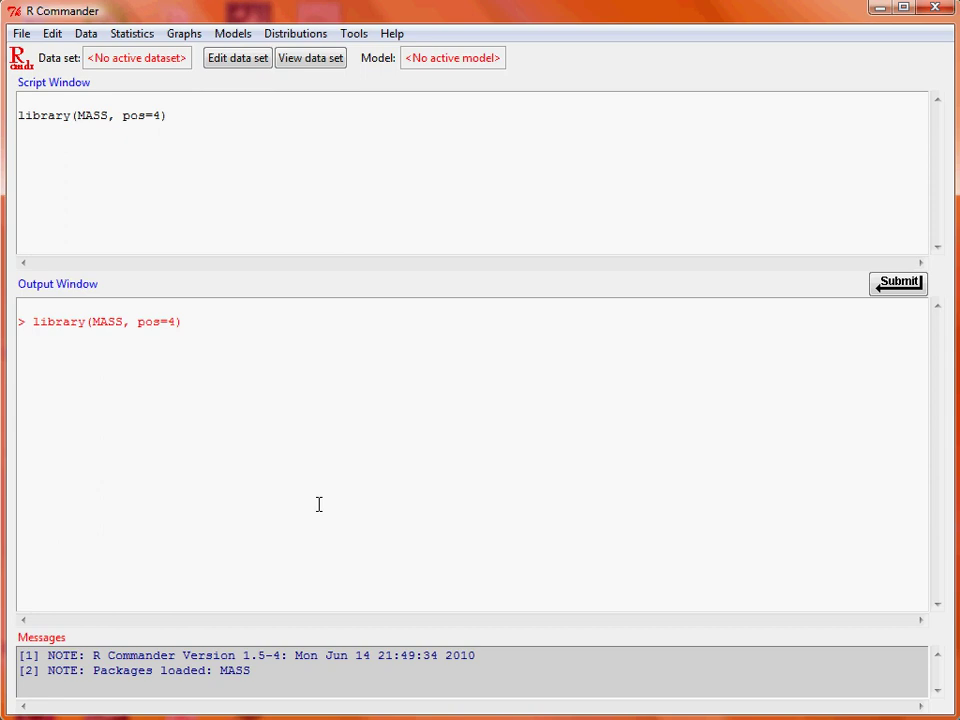
# - Read the crabs data set from the attached MASS package, opening its help page before loading it
pyautogui.click(92, 38)
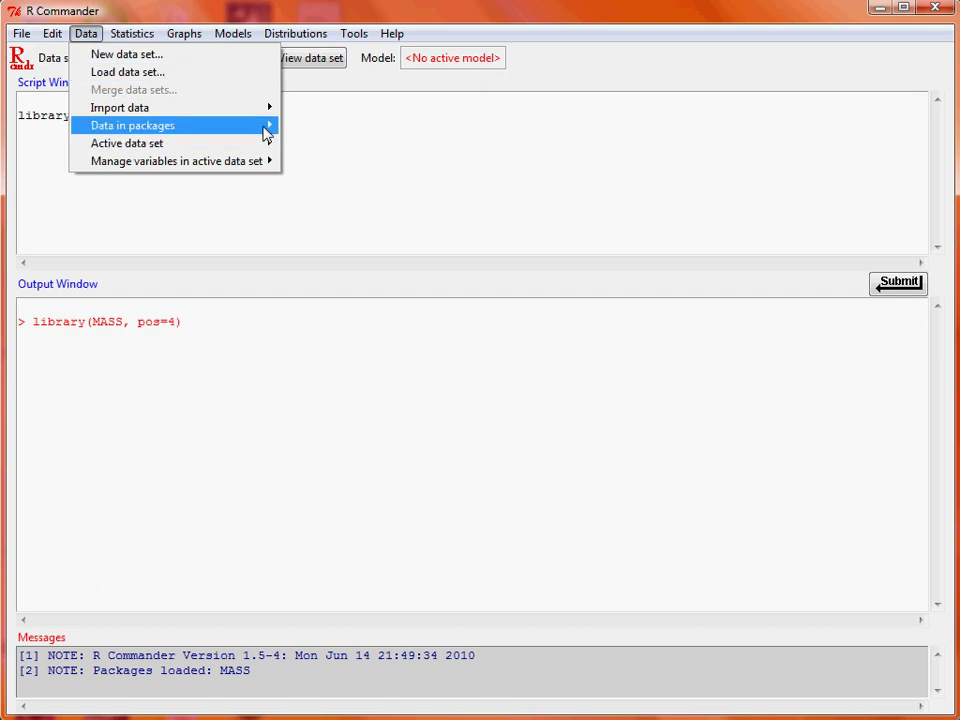
pyautogui.moveTo(266, 133)
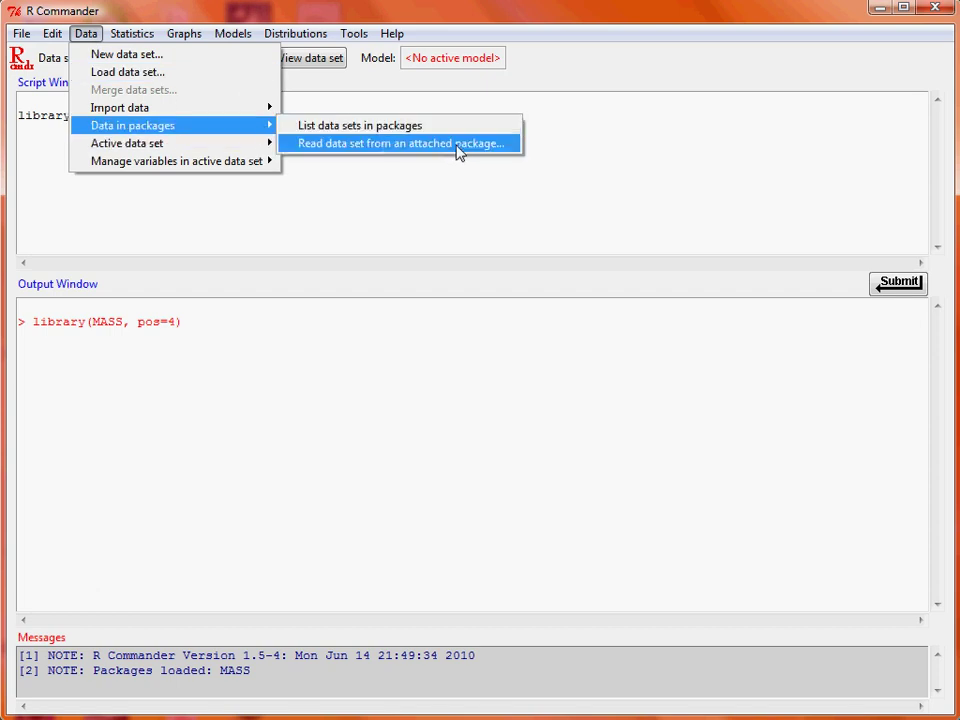
pyautogui.click(500, 148)
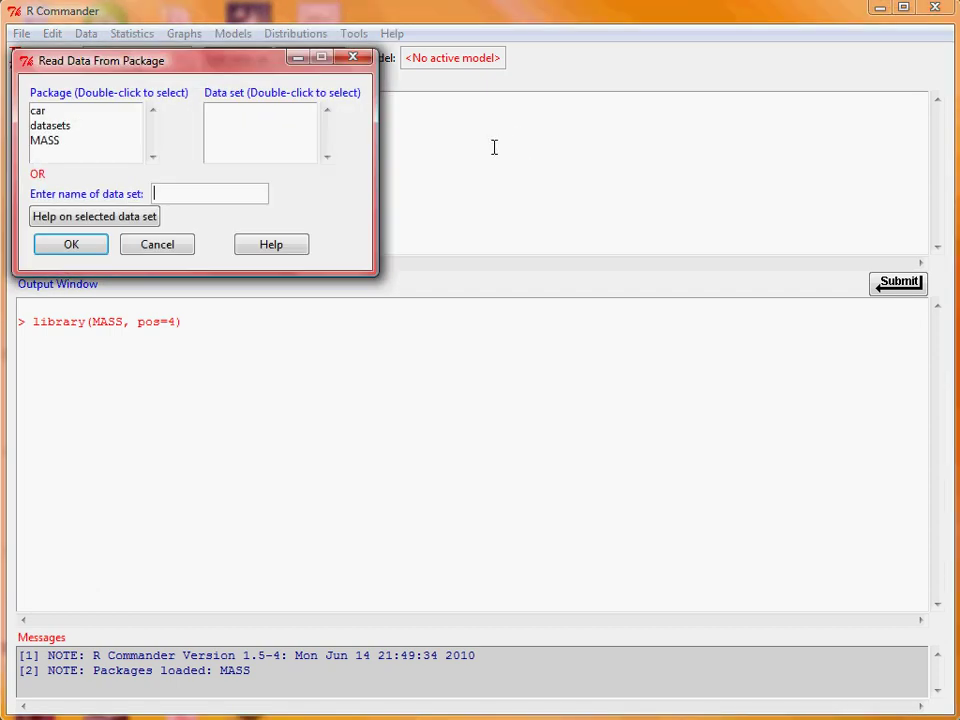
pyautogui.doubleClick(100, 142)
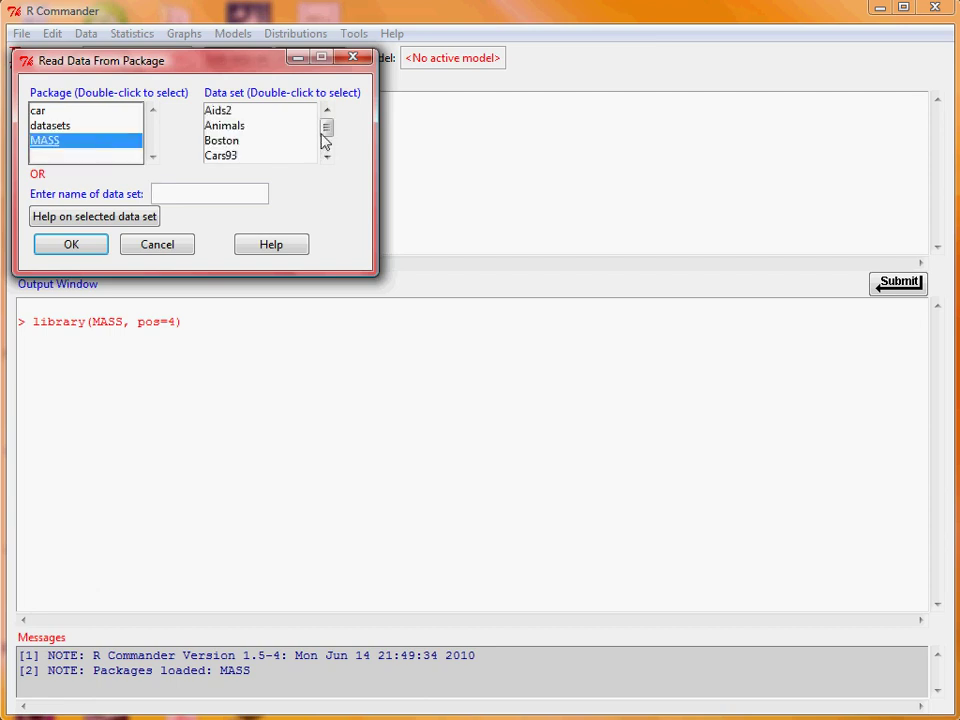
pyautogui.moveTo(331, 143); pyautogui.dragTo(327, 115)
pyautogui.click(327, 111)
pyautogui.click(298, 143)
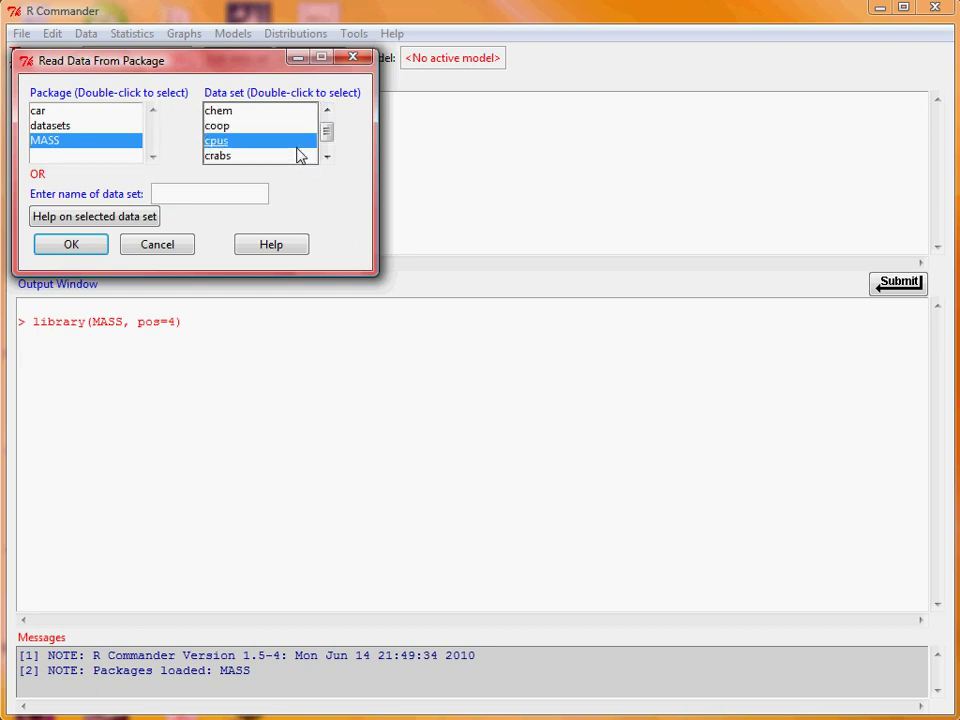
pyautogui.click(296, 157)
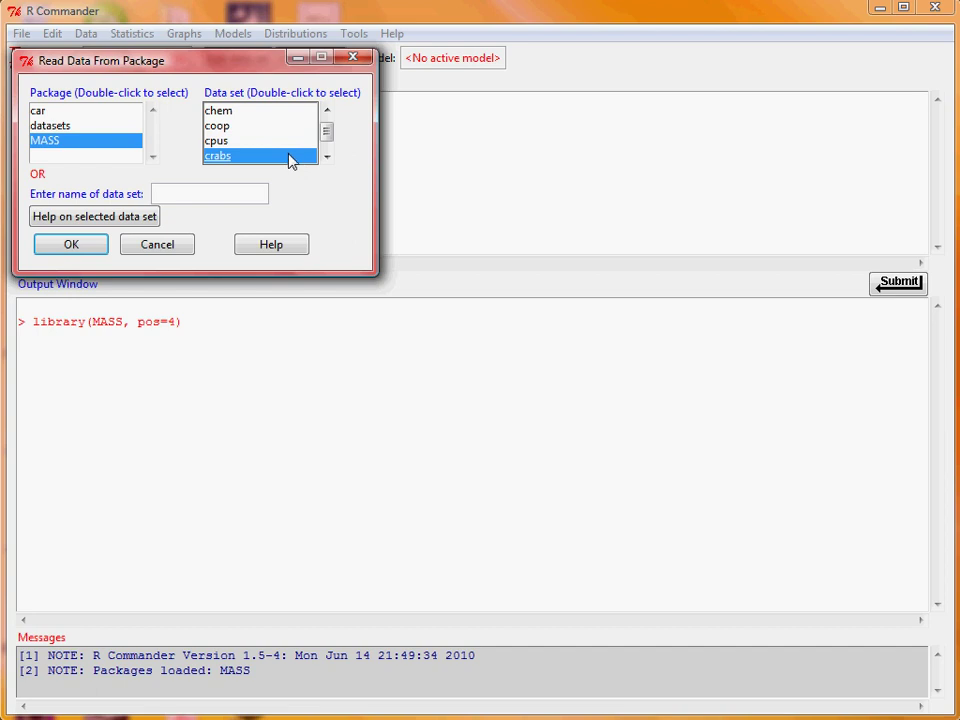
pyautogui.click(73, 226)
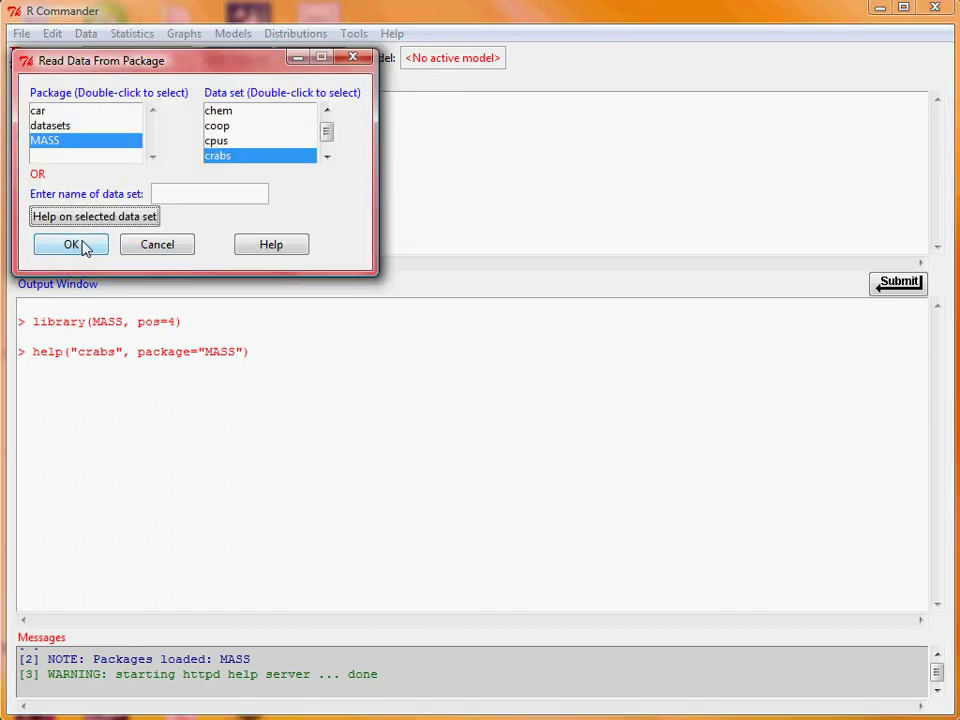
pyautogui.click(72, 245)
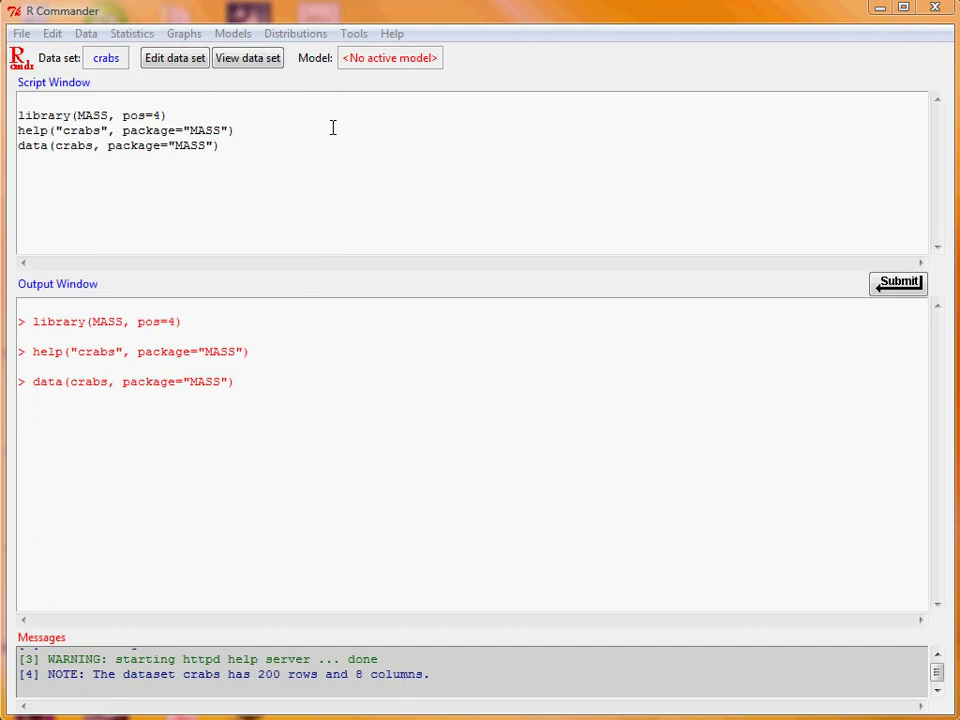
# - Produce a numerical summary of all variables in the active crabs data set
pyautogui.click(118, 34)
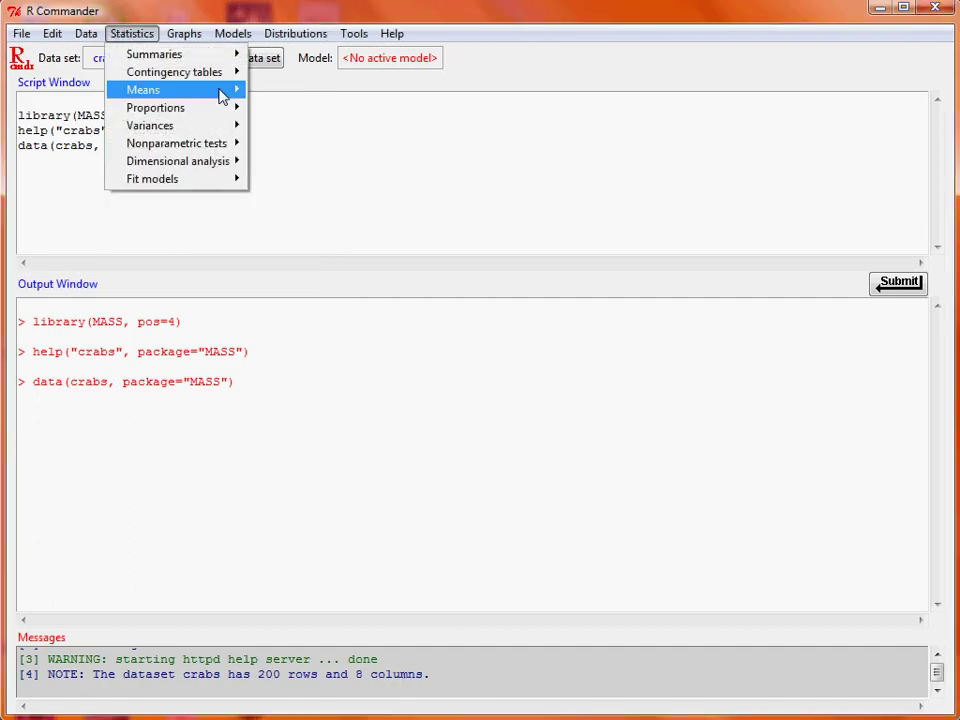
pyautogui.moveTo(220, 62)
pyautogui.click(300, 54)
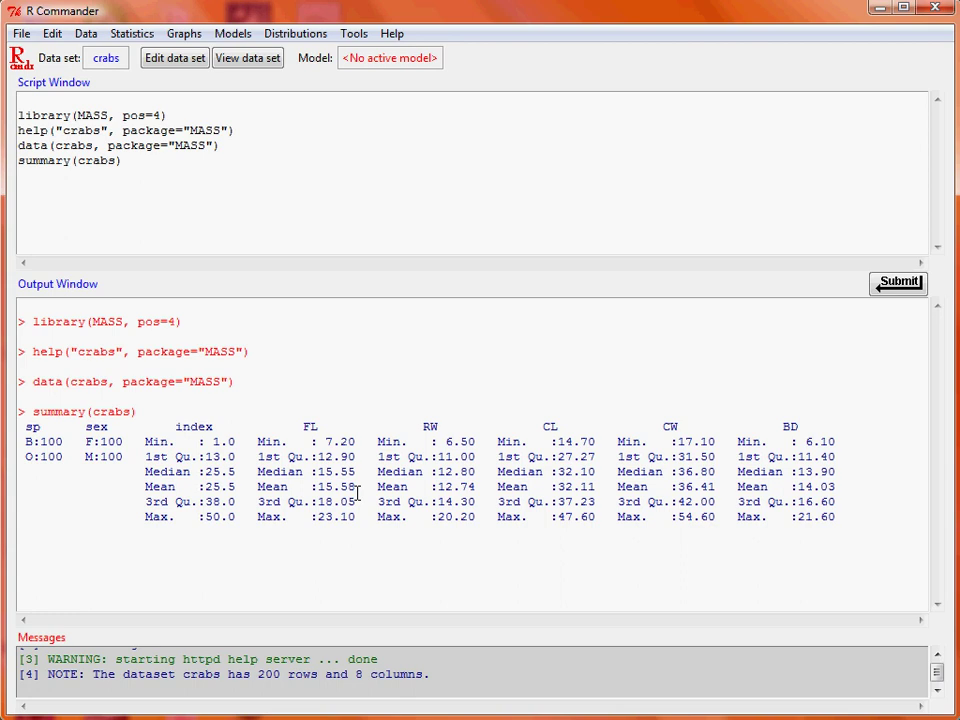
# - Run a two-sided single-sample t-test on FL with a null hypothesis mean of 15.0 and confidence level .95
pyautogui.click(146, 37)
pyautogui.moveTo(212, 99)
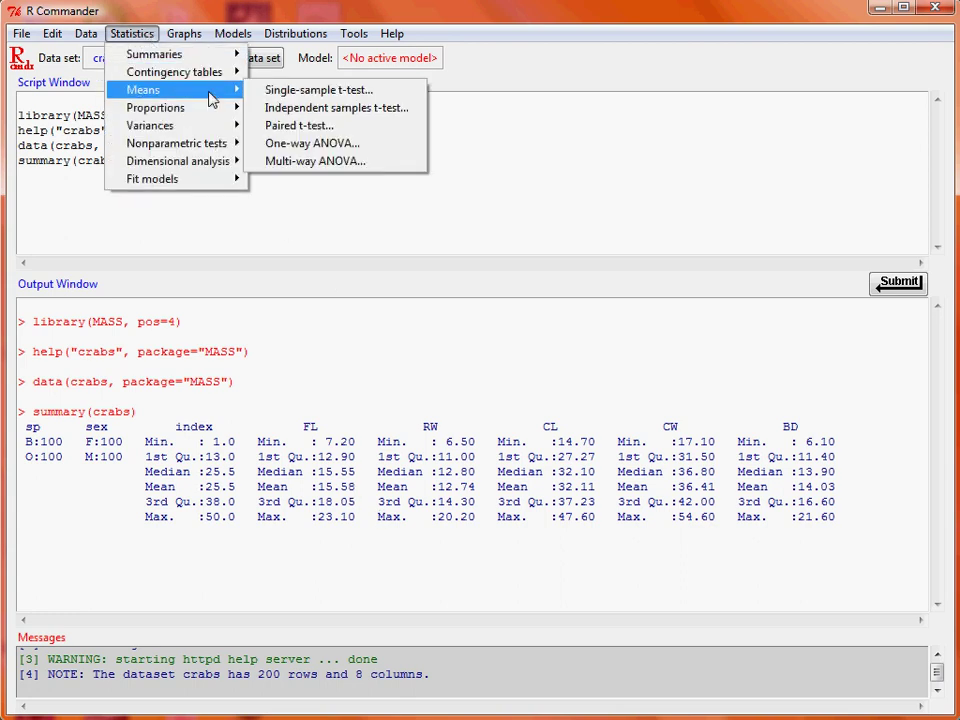
pyautogui.click(396, 90)
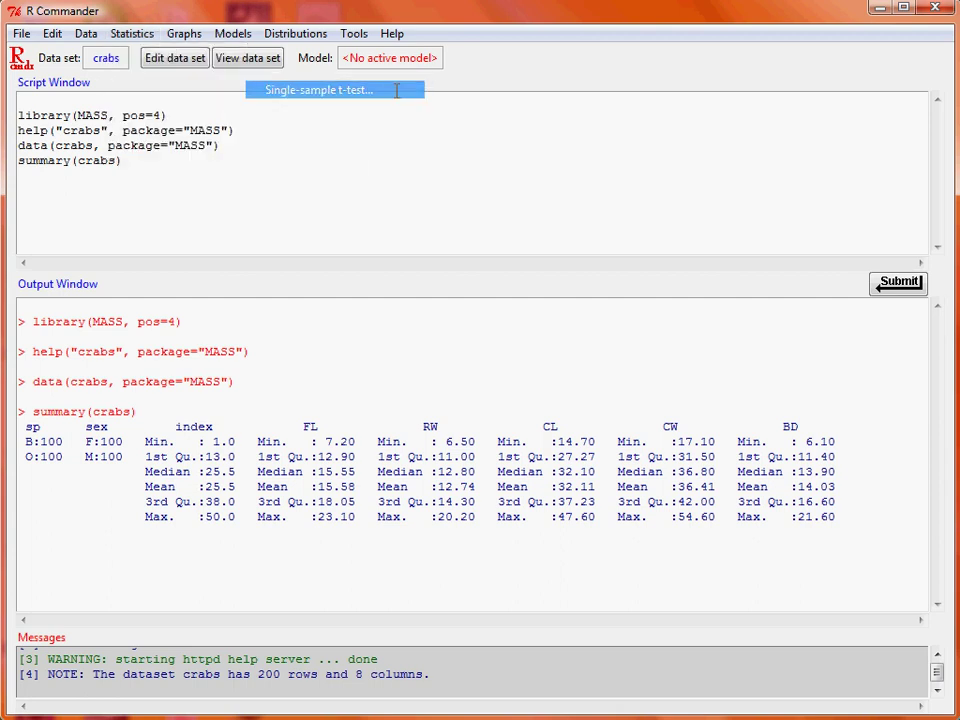
pyautogui.click(67, 156)
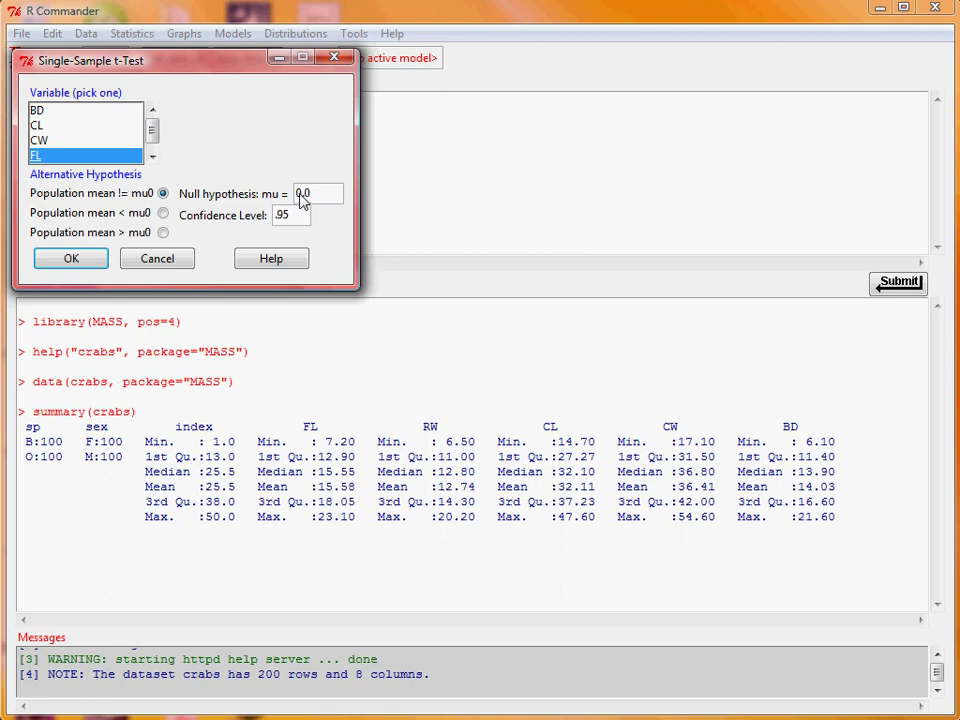
pyautogui.moveTo(302, 199); pyautogui.dragTo(294, 199)
pyautogui.write('15')
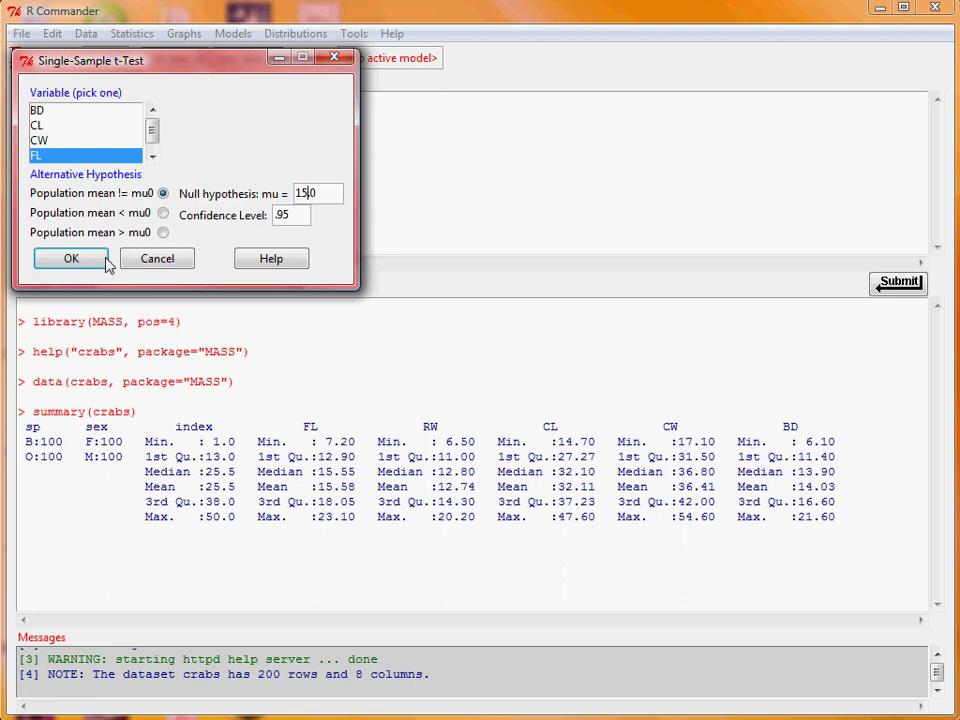
pyautogui.click(71, 259)
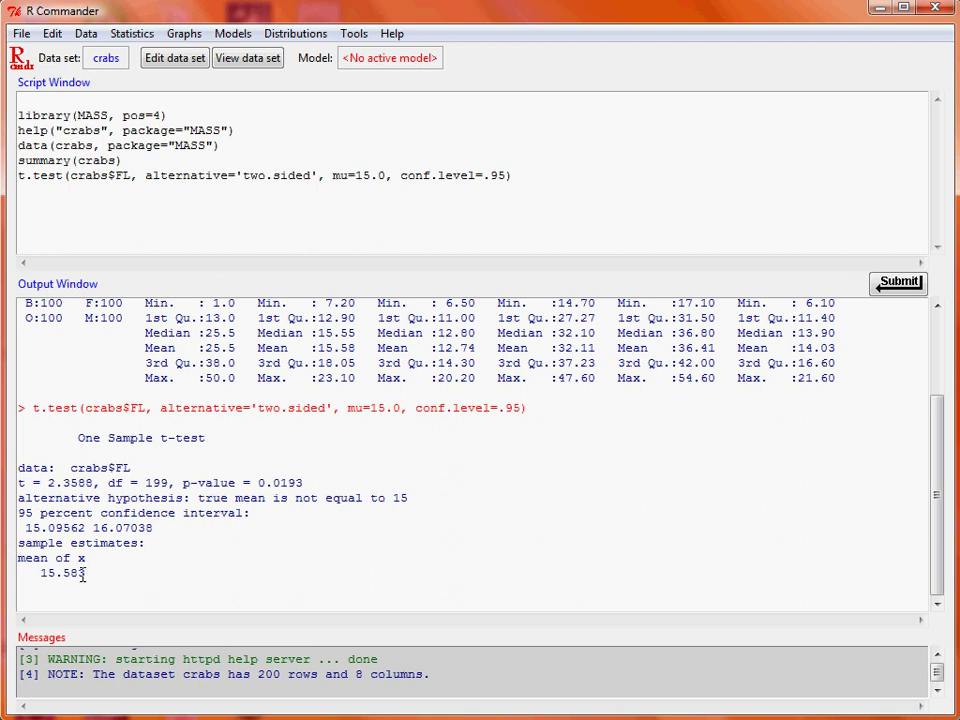
# - Run a two-sided independent samples t-test of FL grouped by sex, at confidence level .95 without assuming equal variances
pyautogui.click(131, 34)
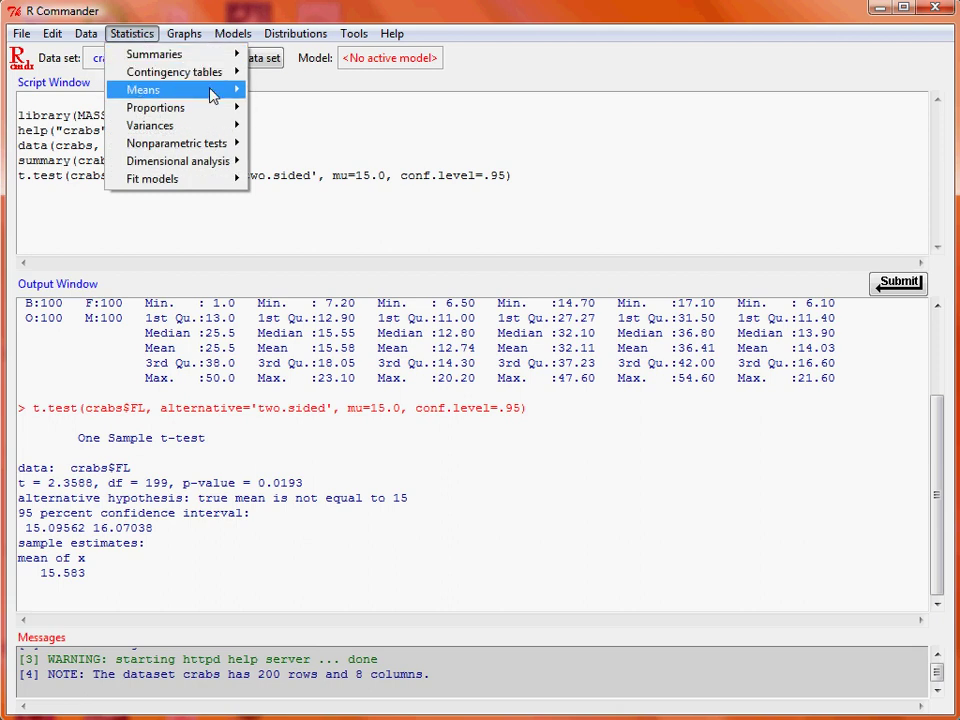
pyautogui.moveTo(213, 95)
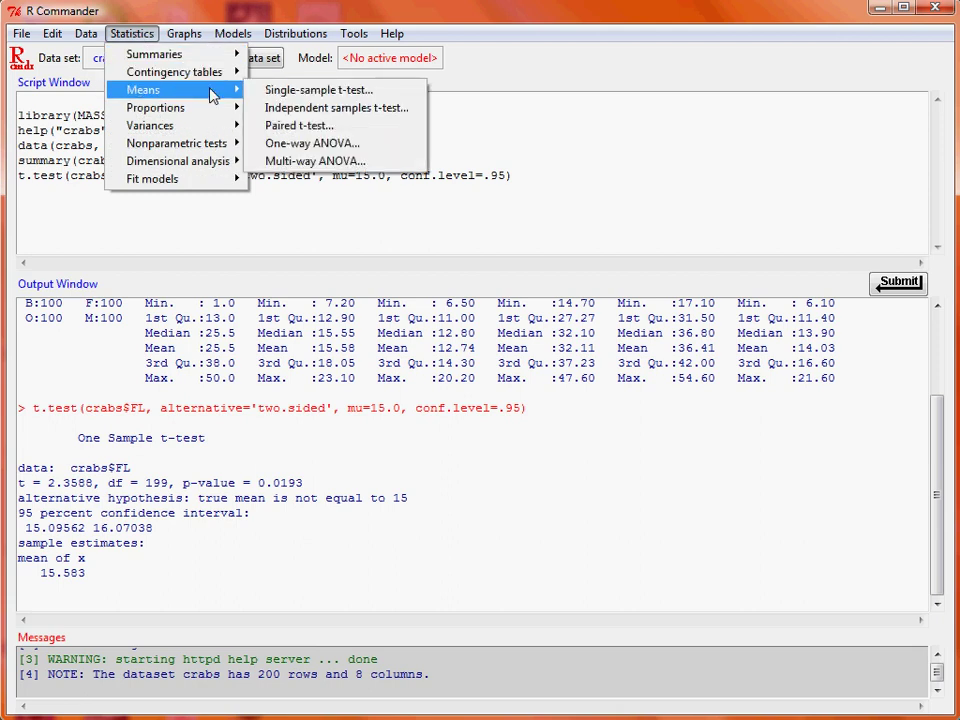
pyautogui.click(417, 107)
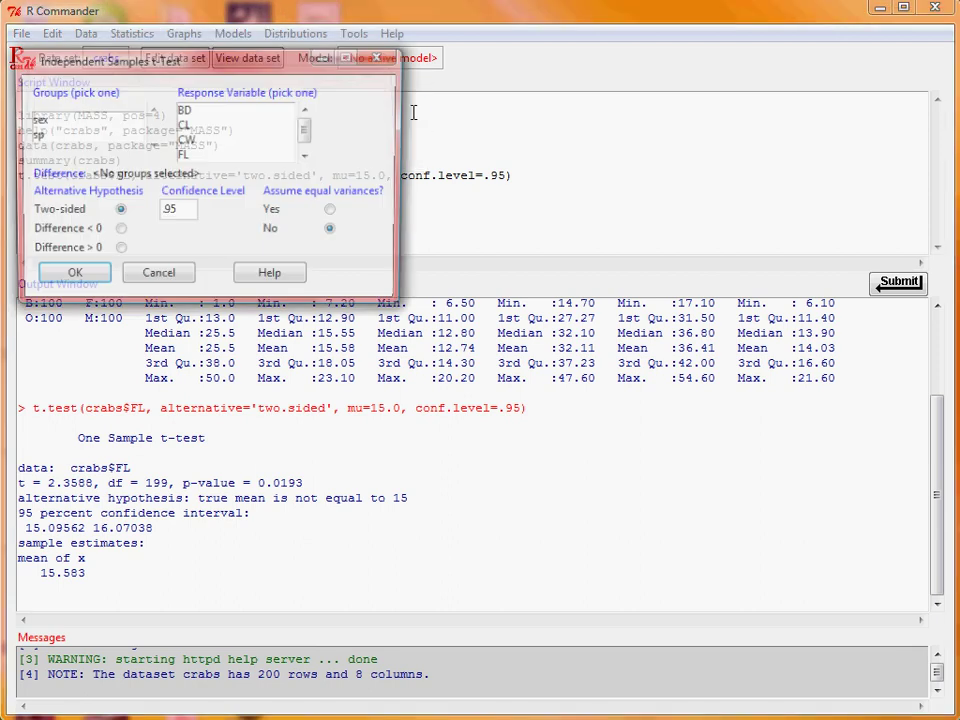
pyautogui.click(118, 121)
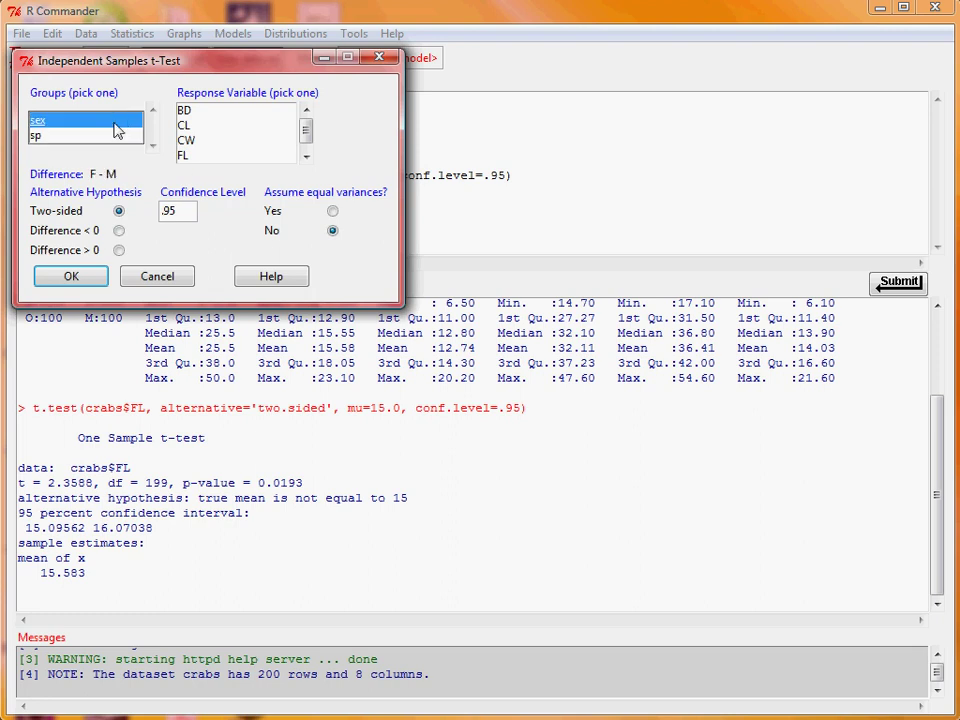
pyautogui.click(231, 157)
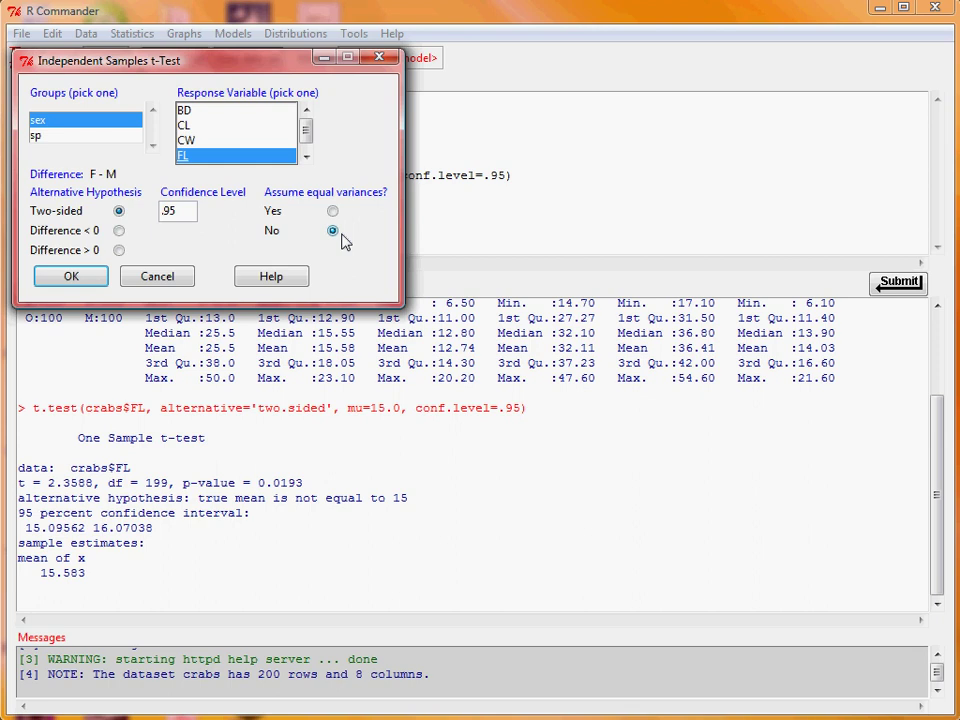
pyautogui.click(71, 277)
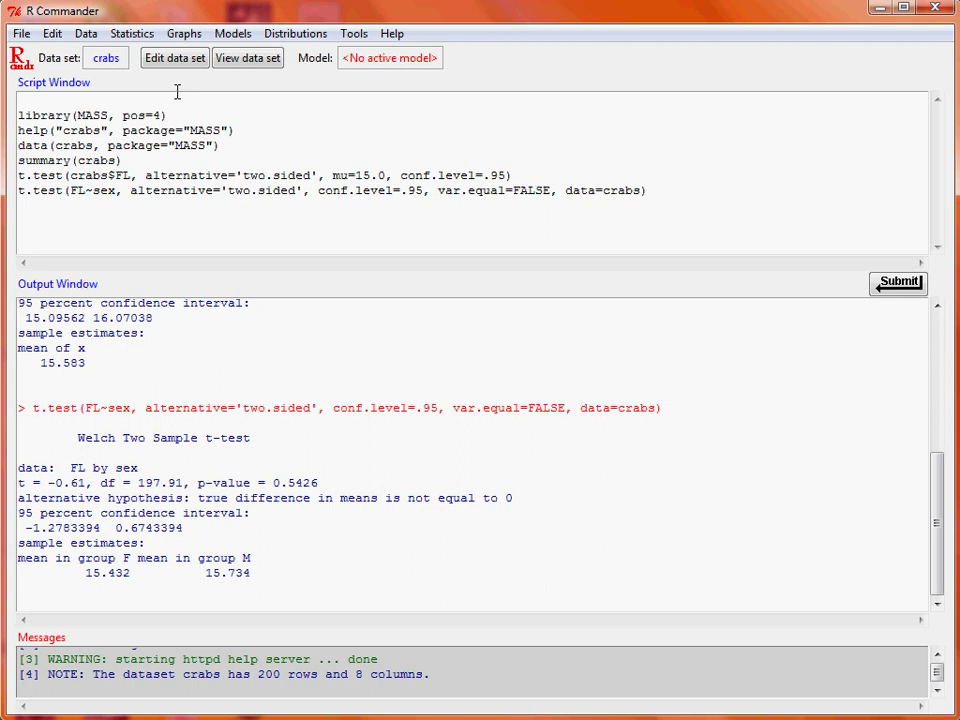
# - Run a two-sided two-variances F-test of FL grouped by sex at confidence level .95
pyautogui.click(138, 34)
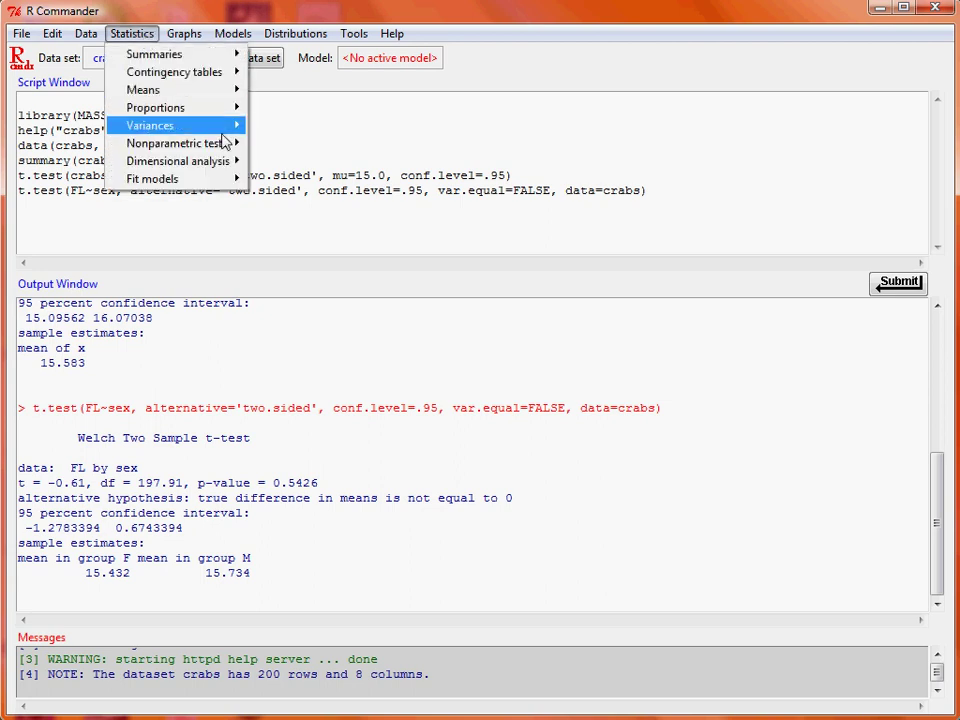
pyautogui.moveTo(223, 136)
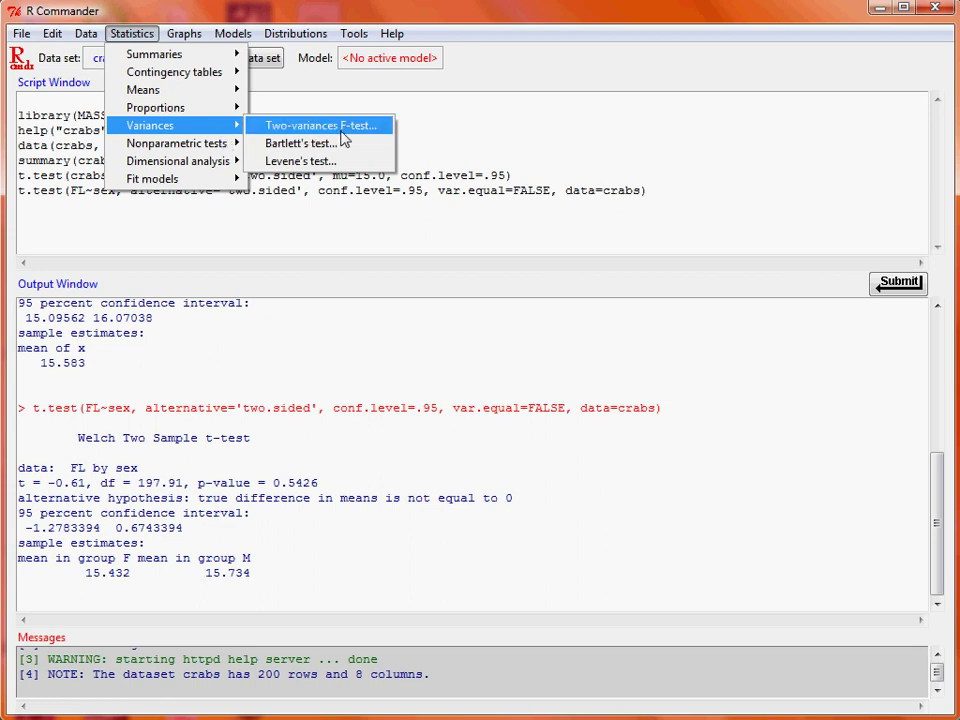
pyautogui.click(386, 128)
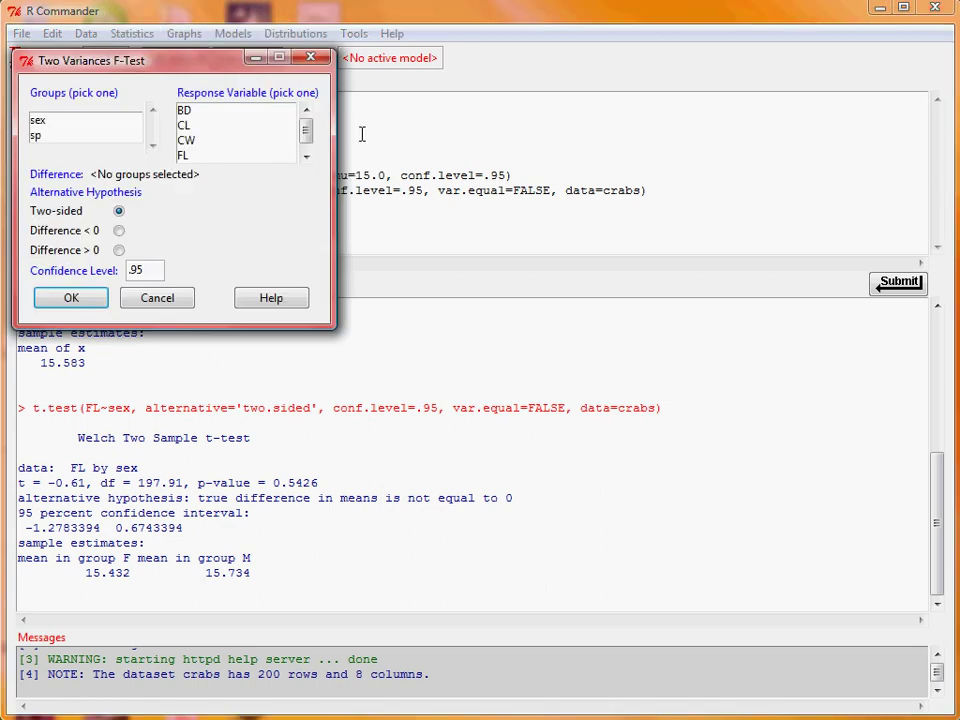
pyautogui.click(231, 157)
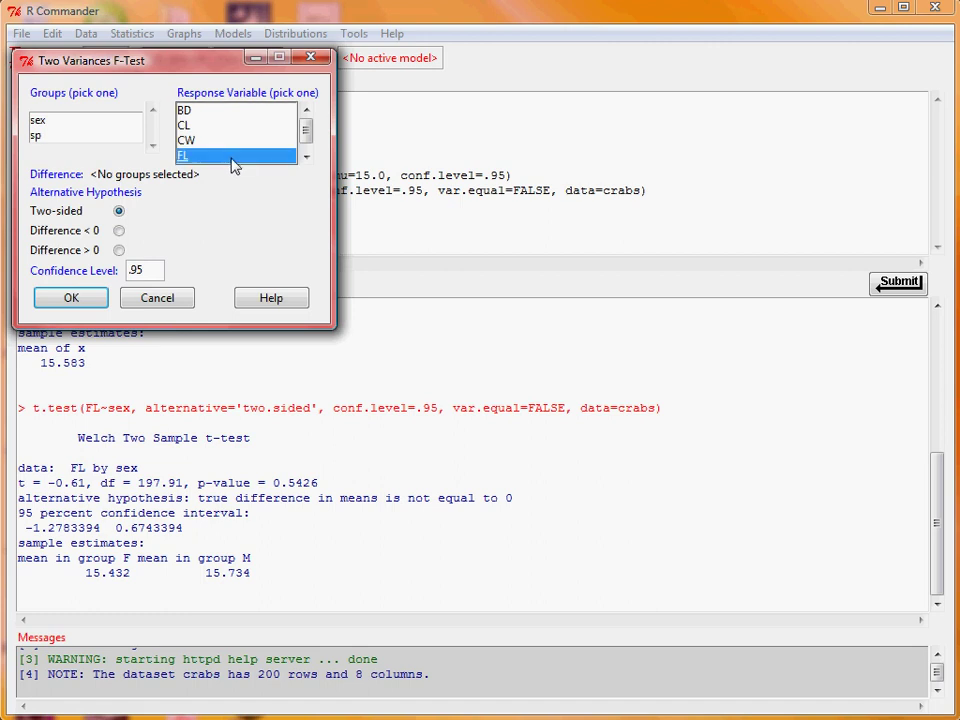
pyautogui.click(40, 121)
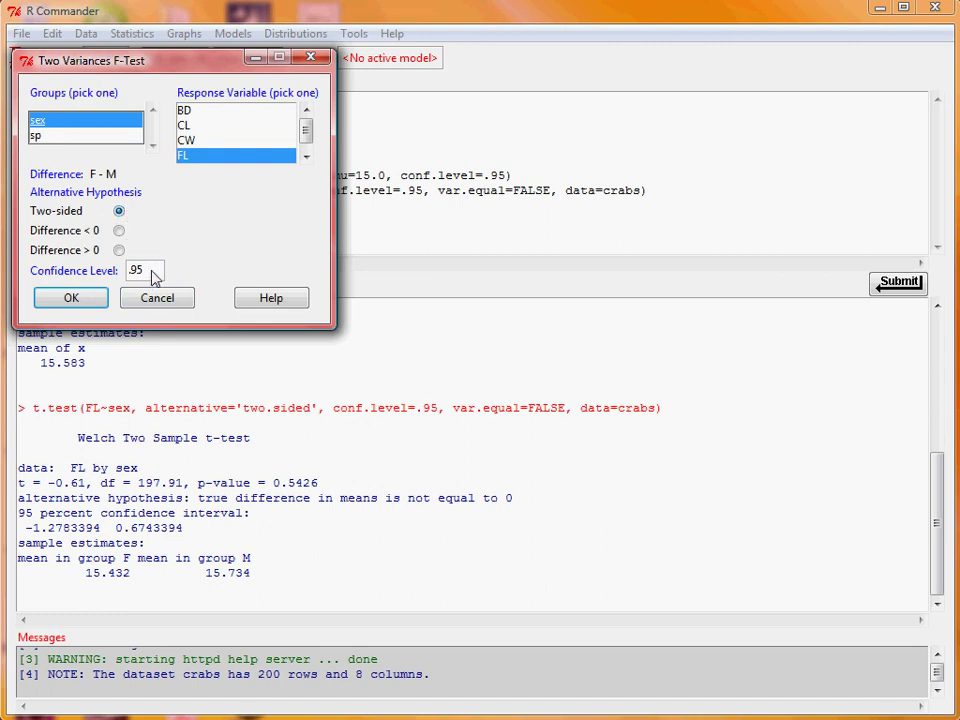
pyautogui.click(95, 302)
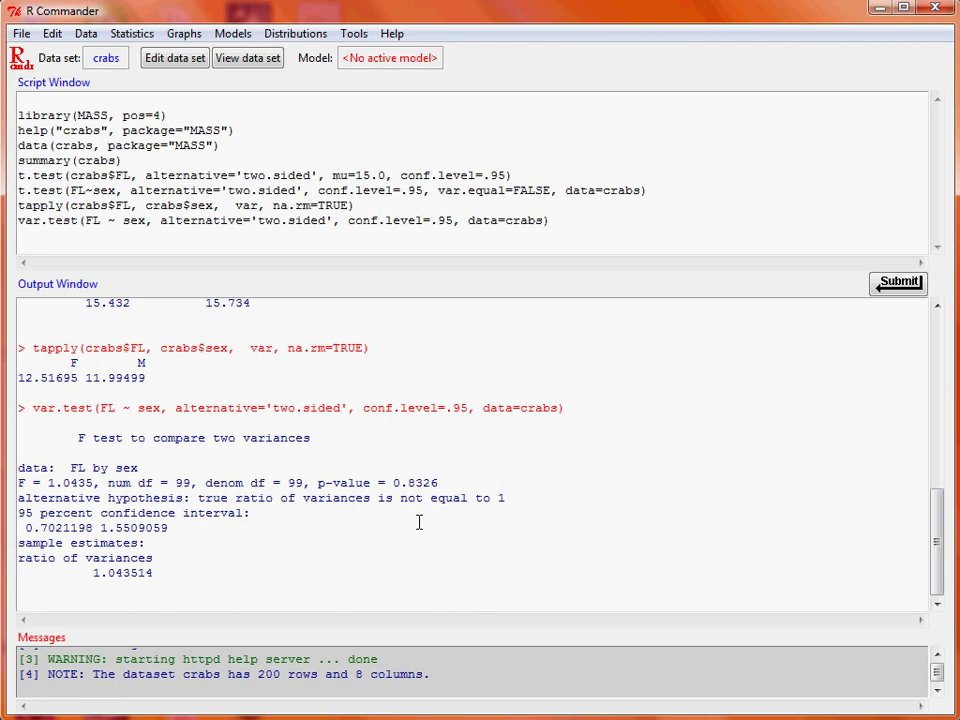
# - Load the shoes data set from the MASS package and view its contents
pyautogui.click(86, 35)
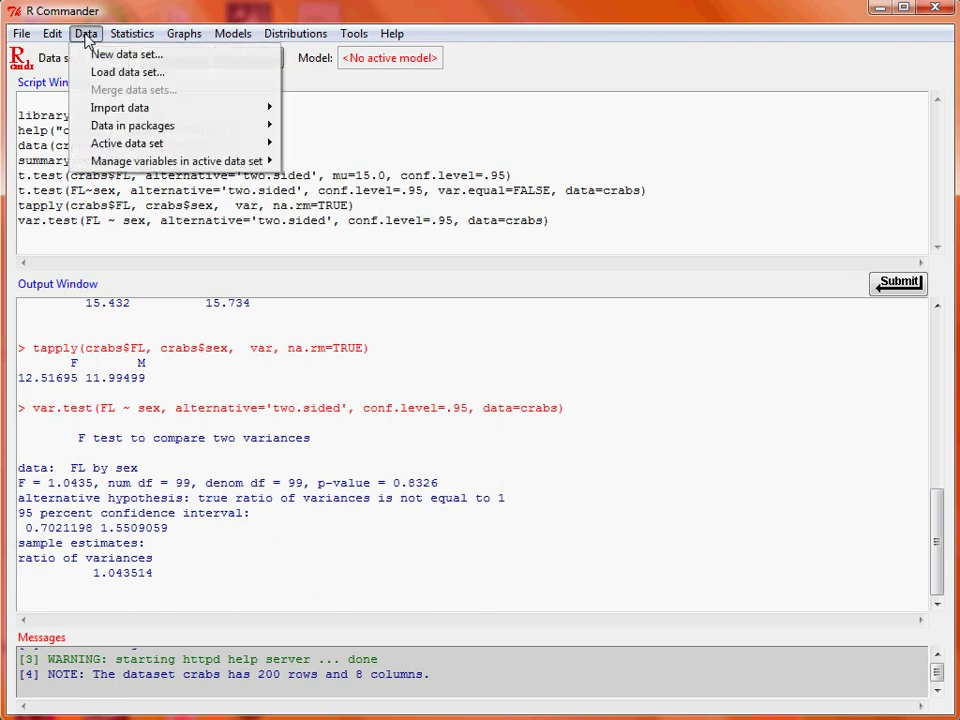
pyautogui.moveTo(263, 127)
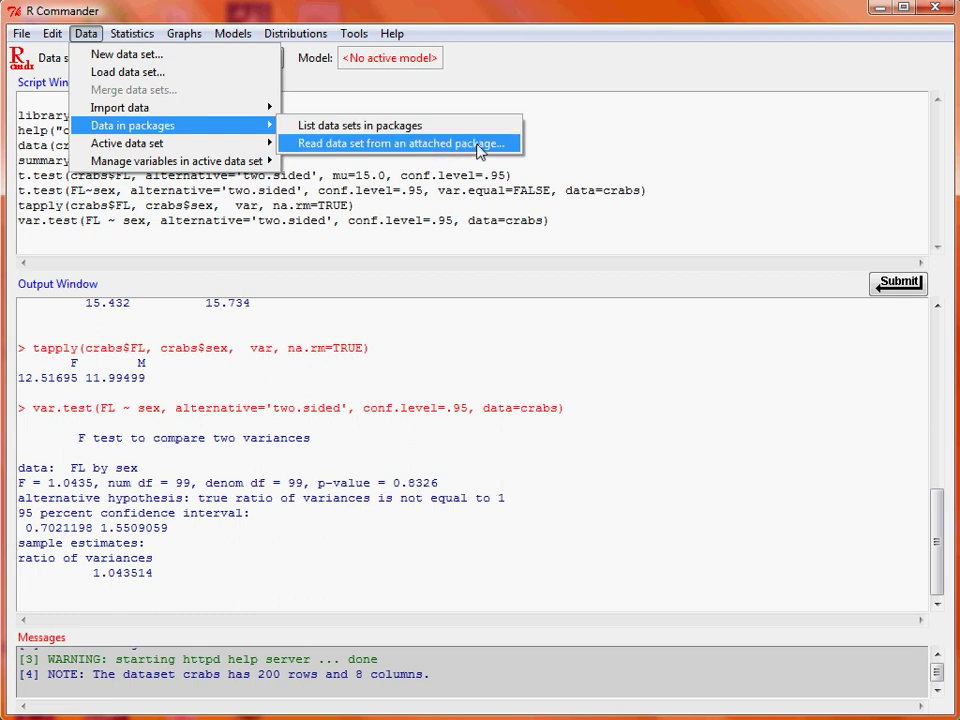
pyautogui.click(480, 145)
pyautogui.doubleClick(107, 141)
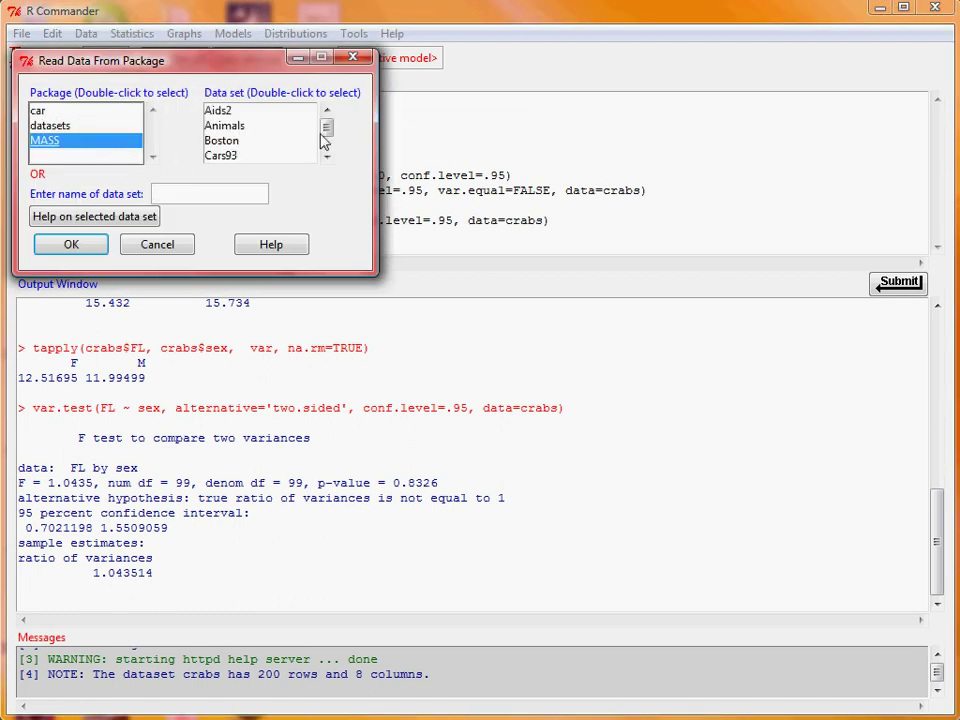
pyautogui.moveTo(326, 129); pyautogui.dragTo(332, 154)
pyautogui.click(328, 112)
pyautogui.click(327, 111)
pyautogui.click(327, 111)
pyautogui.click(327, 111)
pyautogui.click(327, 111)
pyautogui.click(327, 111)
pyautogui.click(327, 111)
pyautogui.click(327, 111)
pyautogui.click(327, 111)
pyautogui.click(327, 111)
pyautogui.click(281, 127)
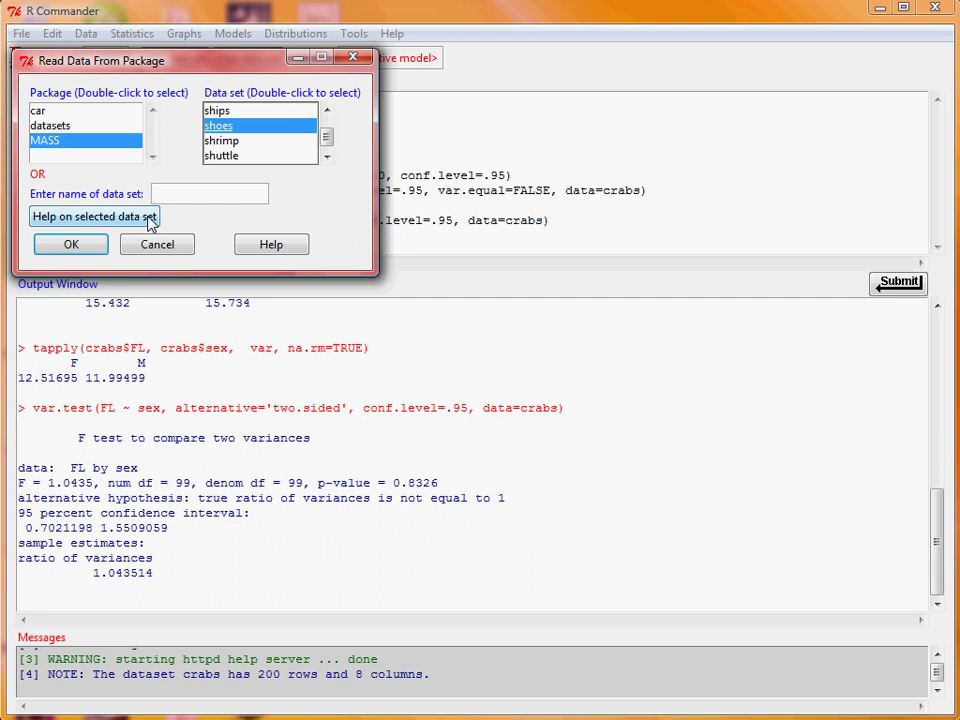
pyautogui.click(80, 253)
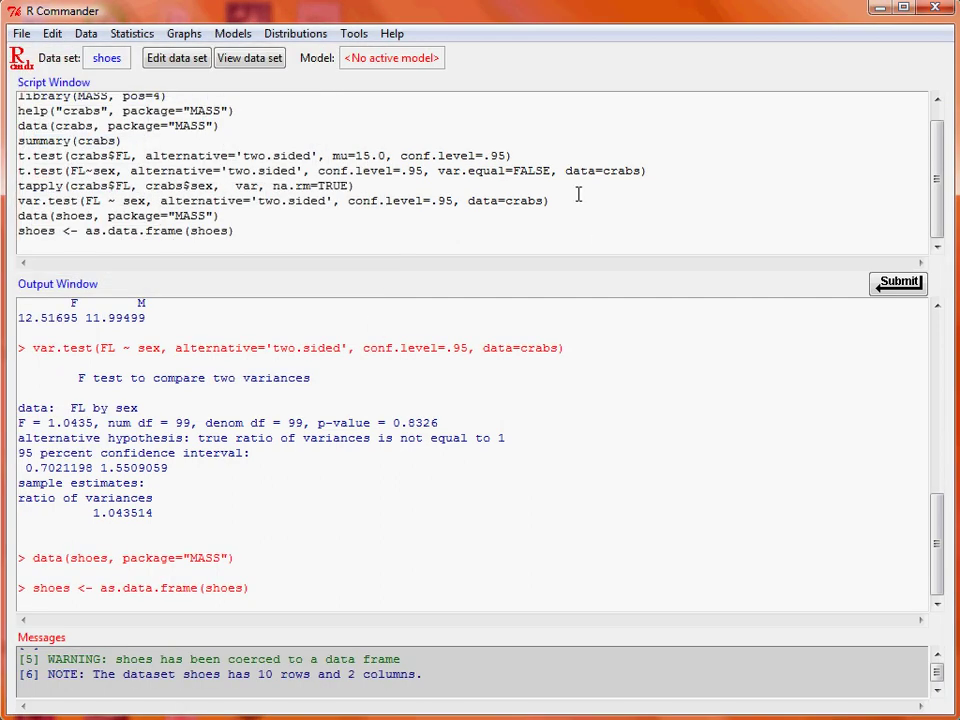
pyautogui.click(250, 58)
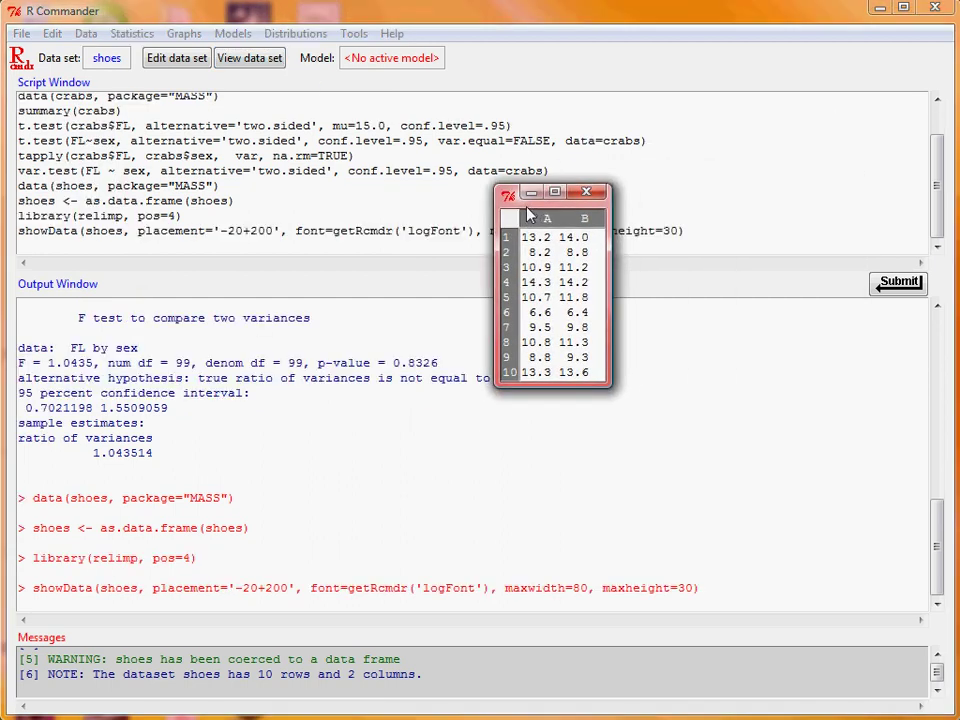
pyautogui.click(586, 192)
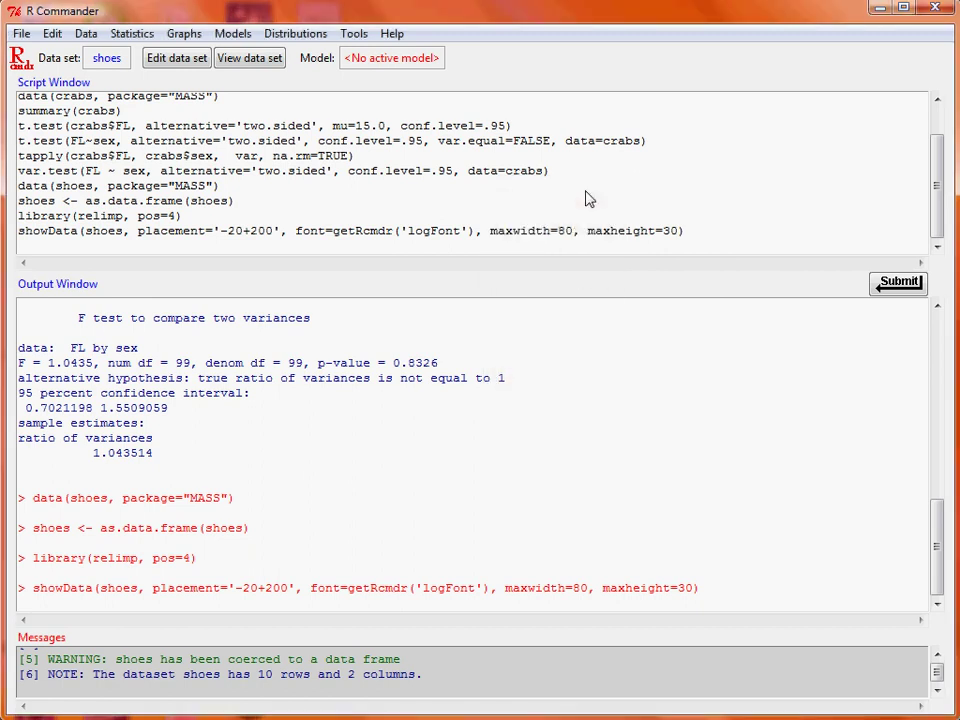
# - Run a two-sided paired t-test of shoes variable A against B at confidence level .95
pyautogui.click(148, 35)
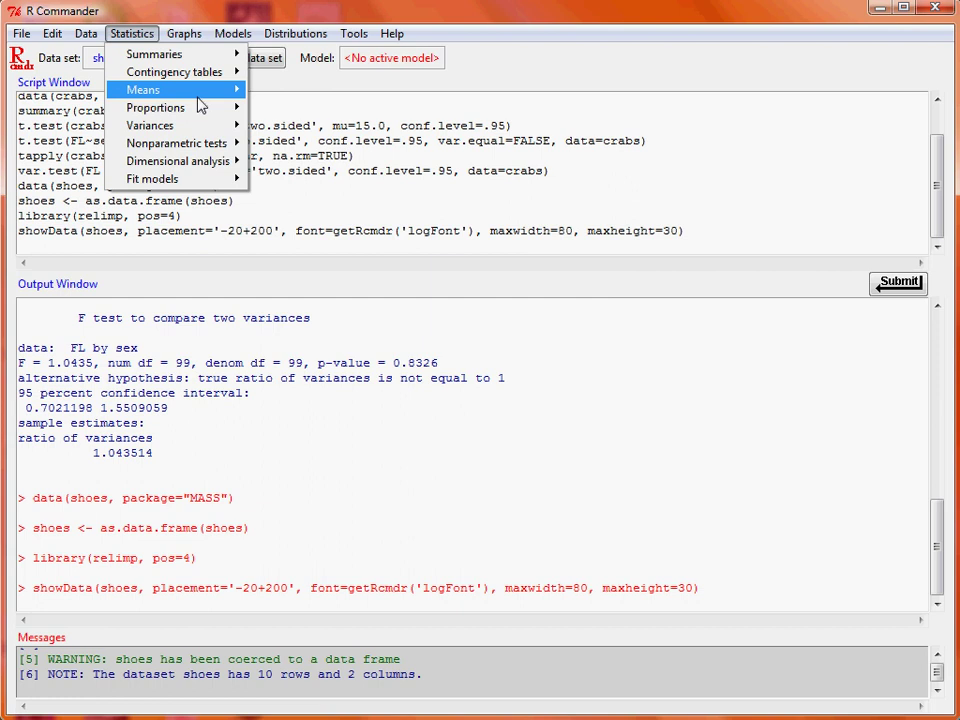
pyautogui.moveTo(195, 90)
pyautogui.click(406, 134)
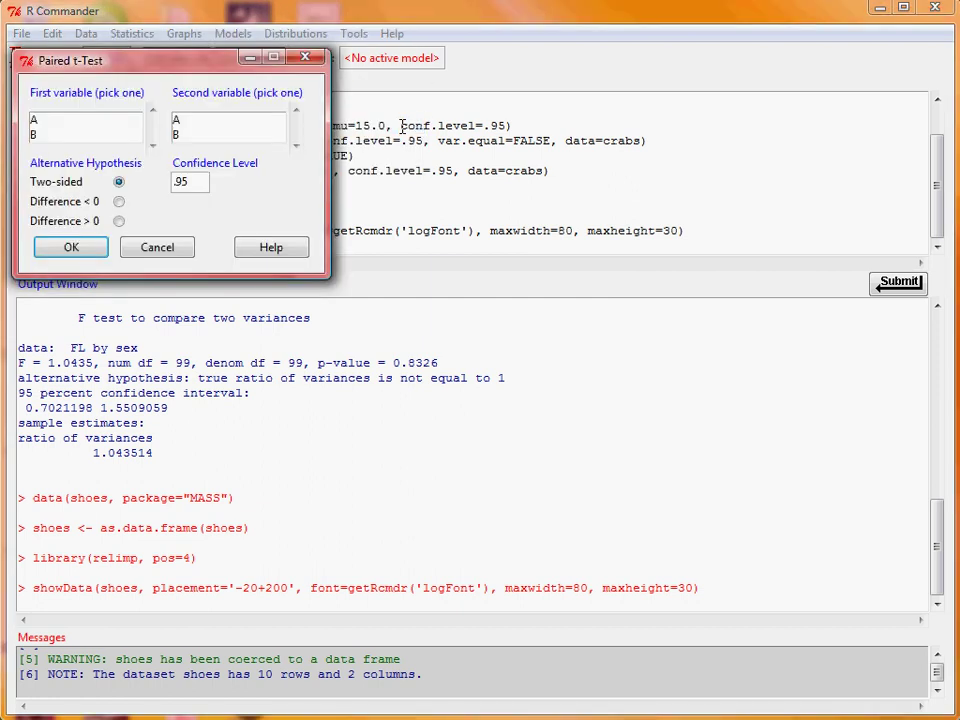
pyautogui.click(118, 121)
pyautogui.click(225, 138)
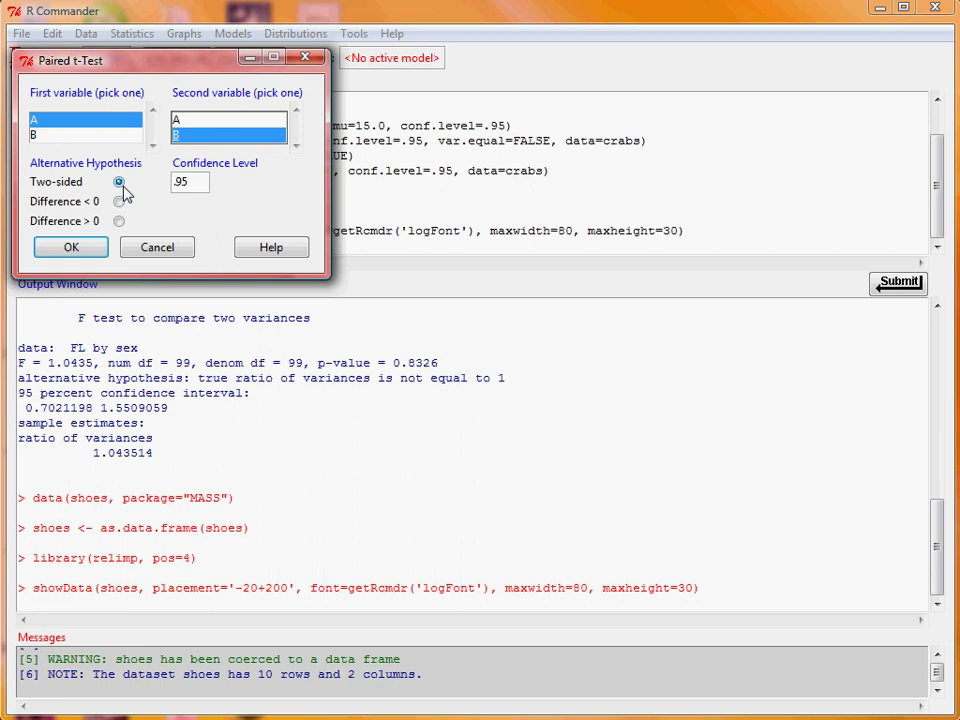
pyautogui.click(71, 247)
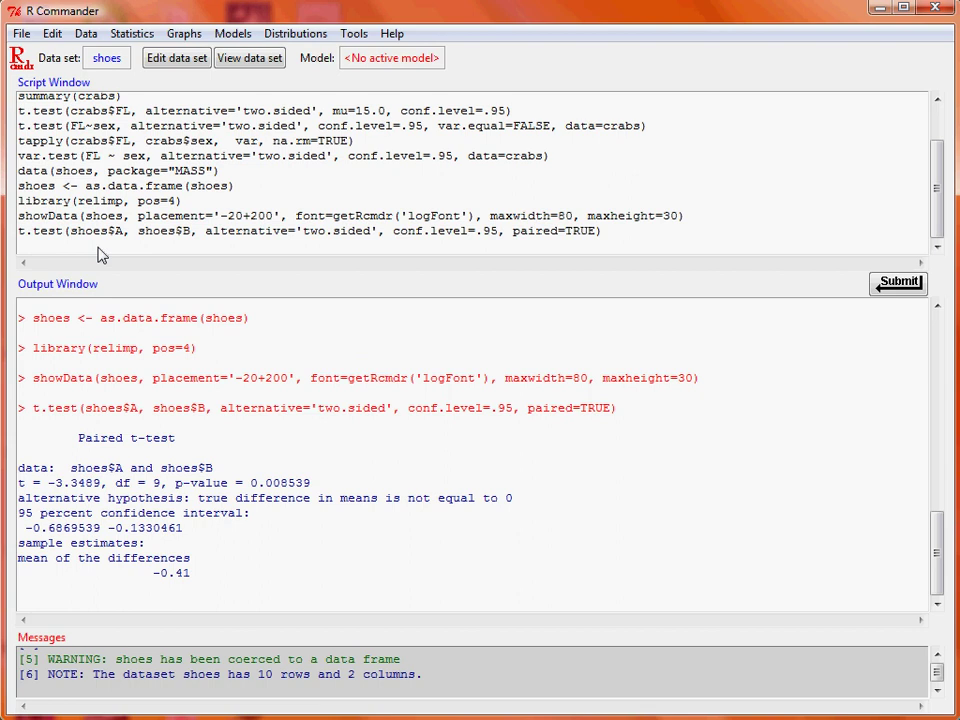
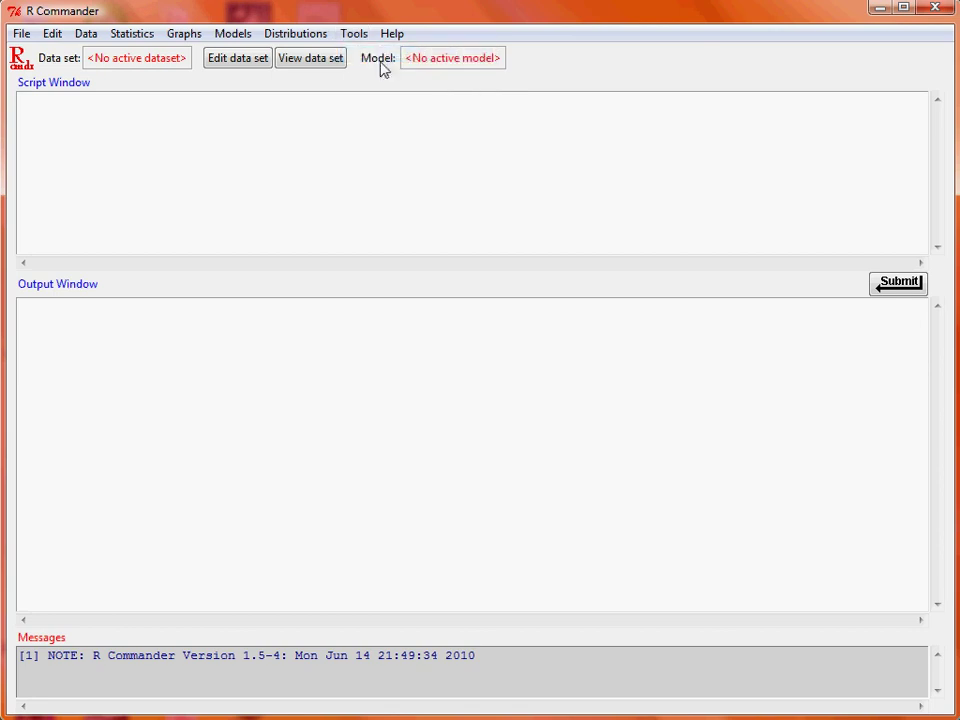
# - Load the MASS package into the new session
pyautogui.moveTo(220, 140); pyautogui.dragTo(220, 193)
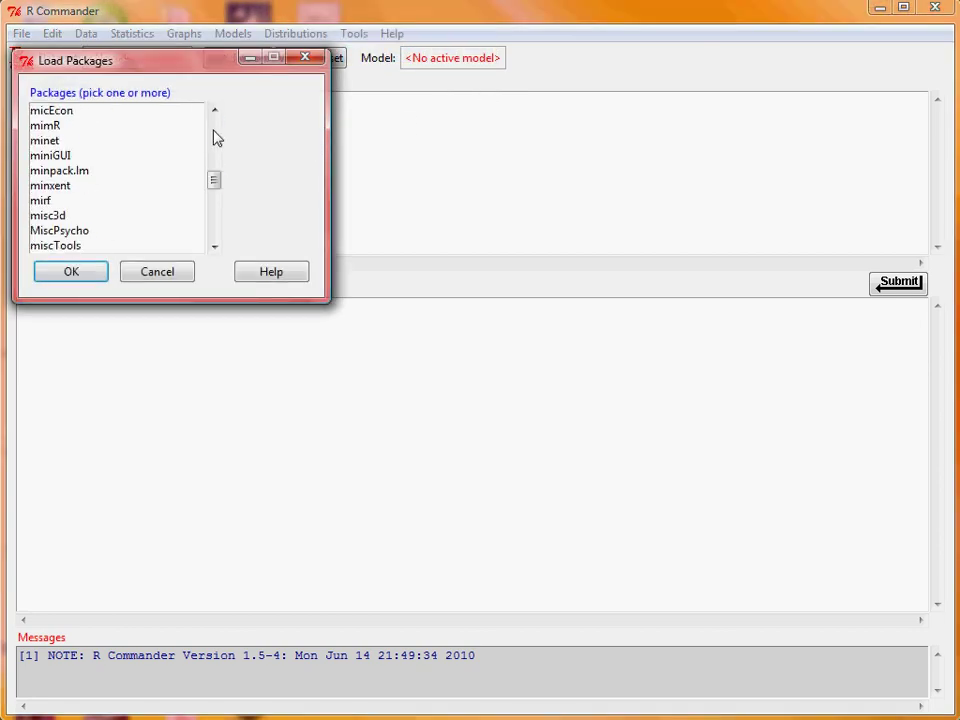
pyautogui.click(214, 136)
pyautogui.click(214, 136)
pyautogui.click(215, 135)
pyautogui.click(215, 135)
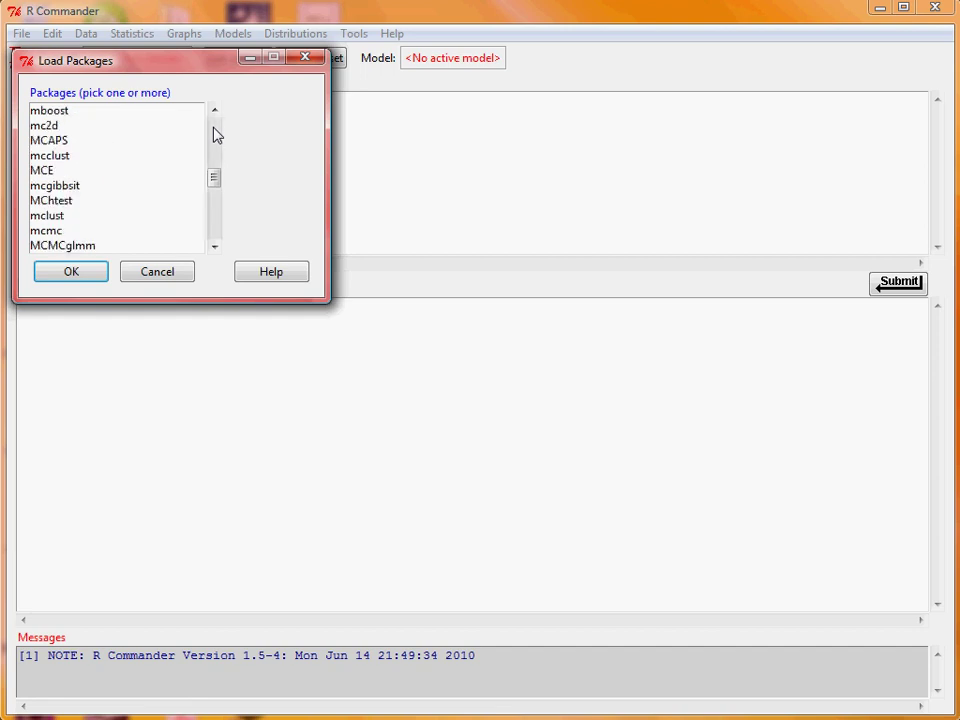
pyautogui.click(215, 135)
pyautogui.click(215, 135)
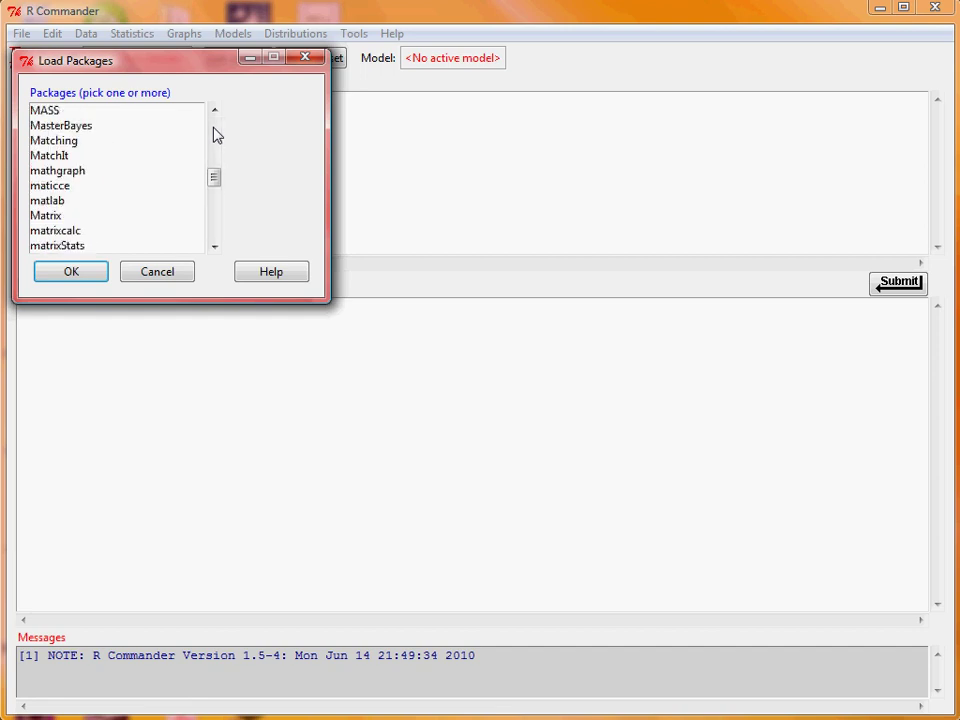
pyautogui.click(44, 110)
pyautogui.click(71, 272)
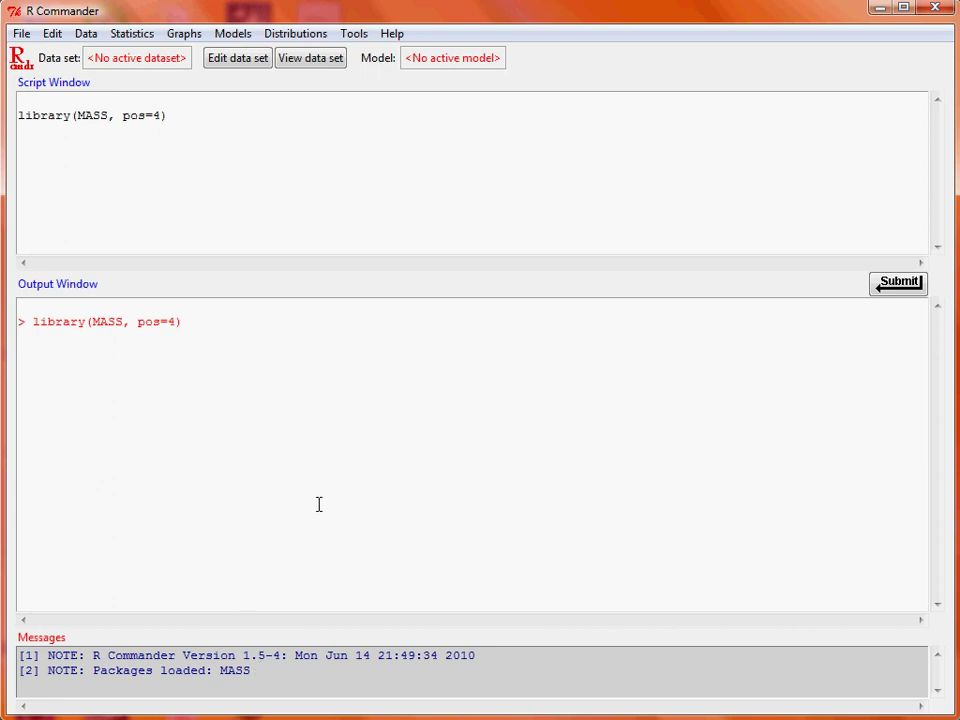
# - Pick the crabs data set from the attached MASS package and read its help page
pyautogui.click(92, 38)
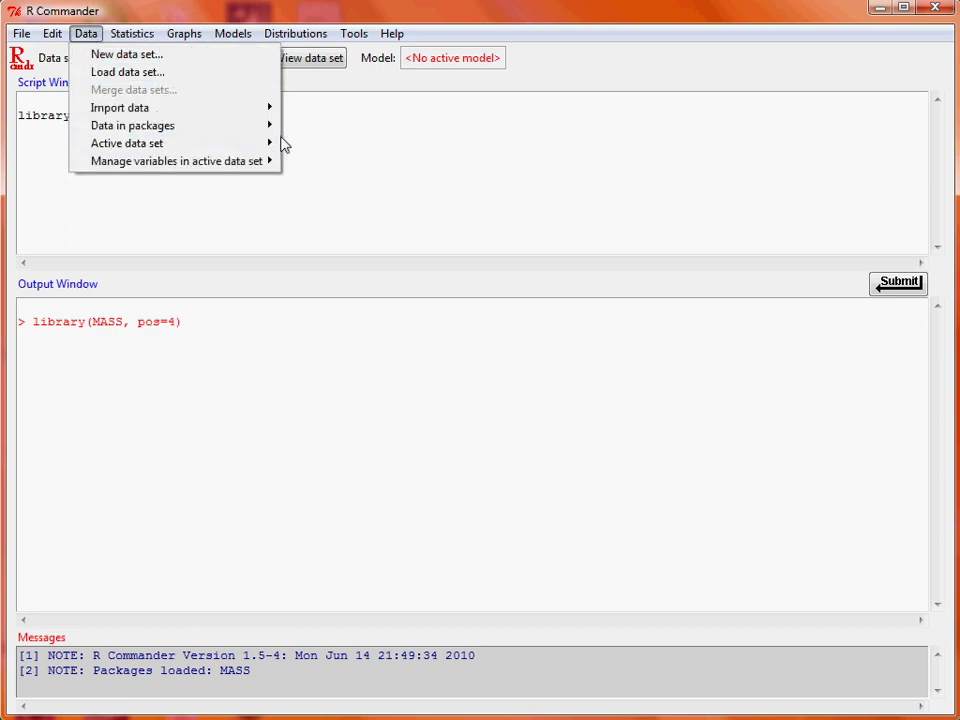
pyautogui.moveTo(268, 128)
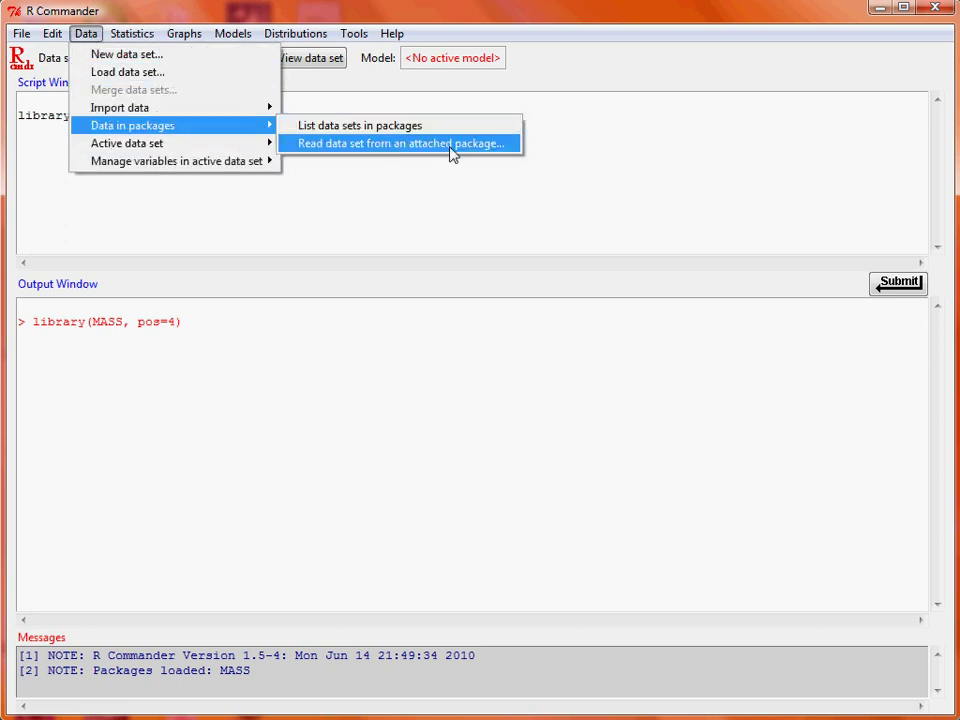
pyautogui.click(505, 145)
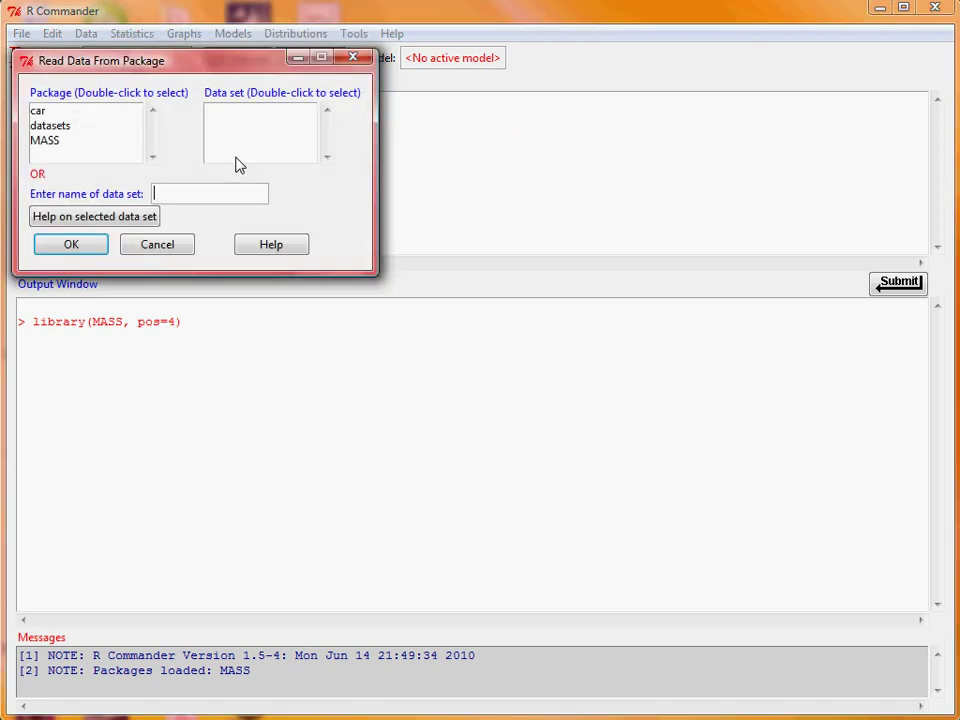
pyautogui.doubleClick(100, 142)
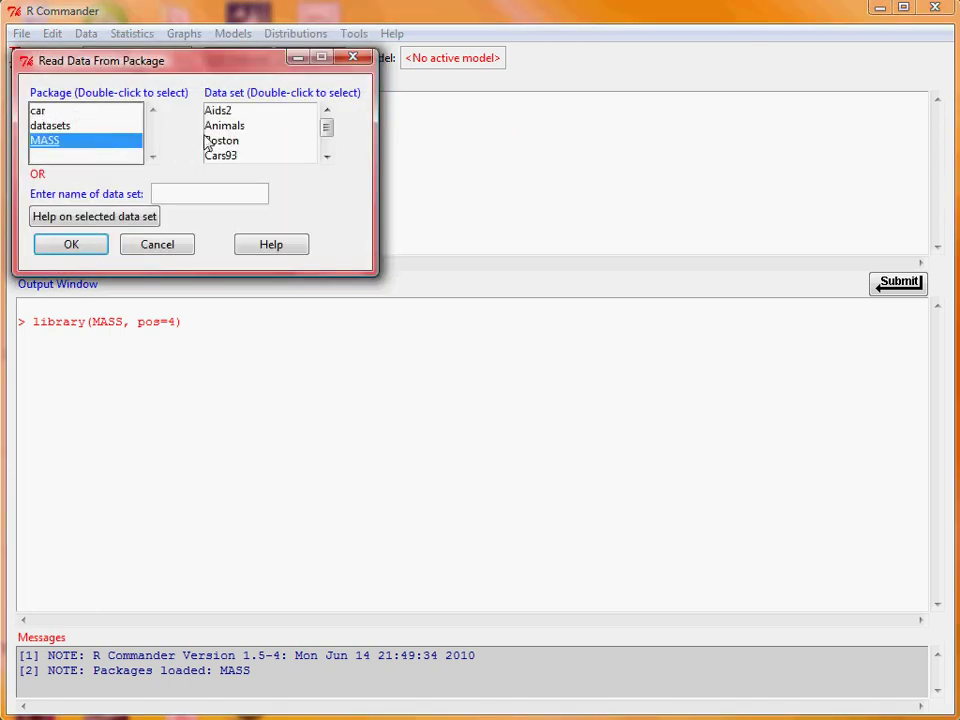
pyautogui.moveTo(330, 140)
pyautogui.mouseDown()
pyautogui.moveTo(332, 151)
pyautogui.moveTo(327, 117)
pyautogui.mouseUp()
pyautogui.click(330, 117)
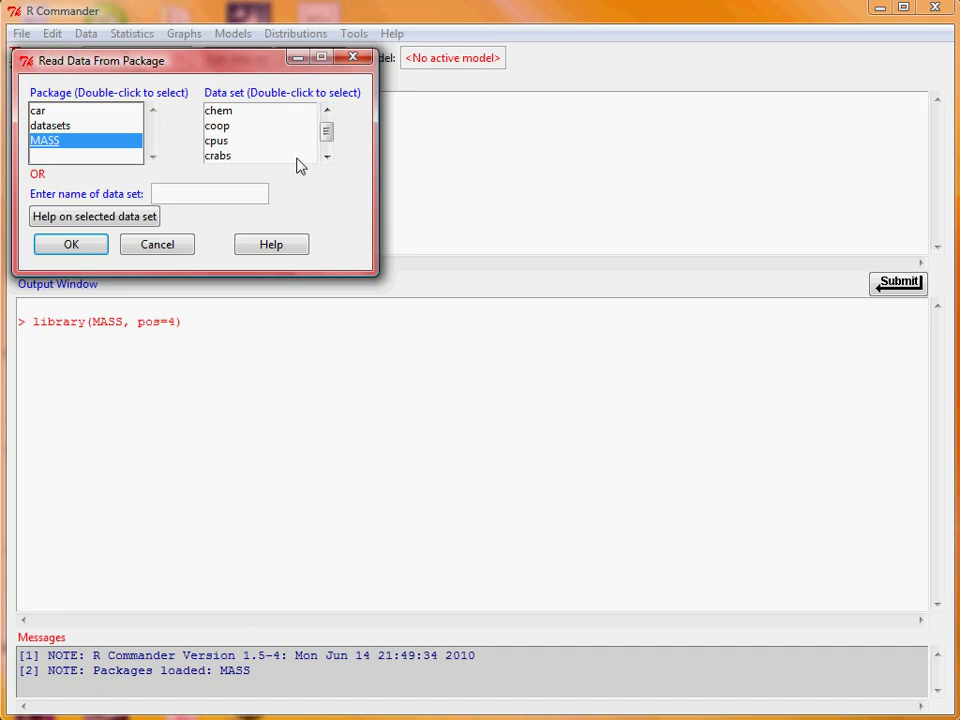
pyautogui.click(300, 141)
pyautogui.click(296, 157)
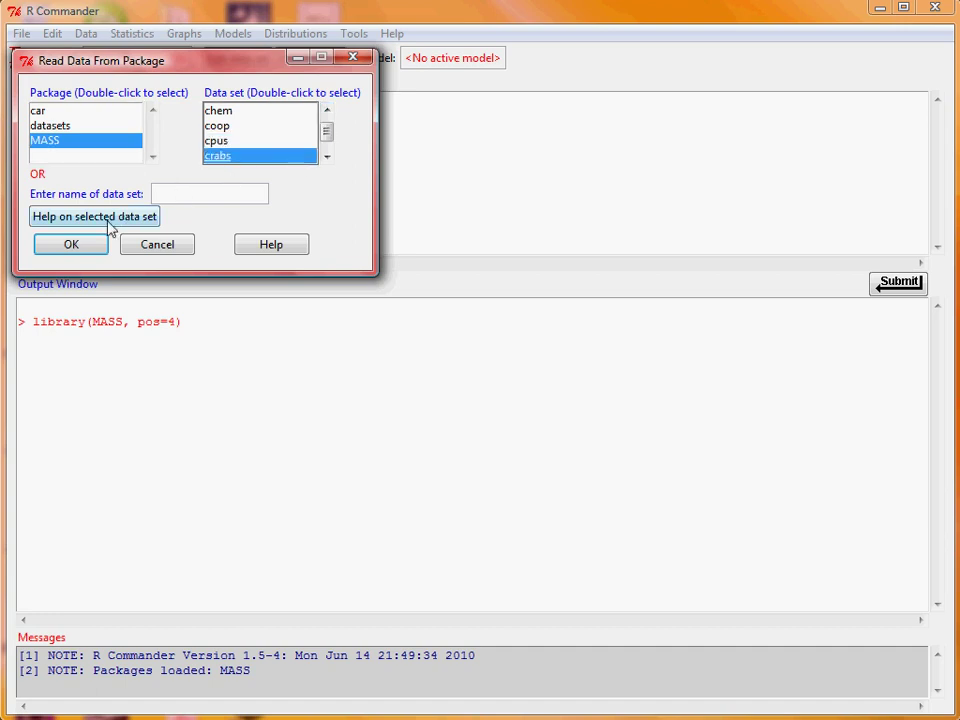
pyautogui.click(75, 222)
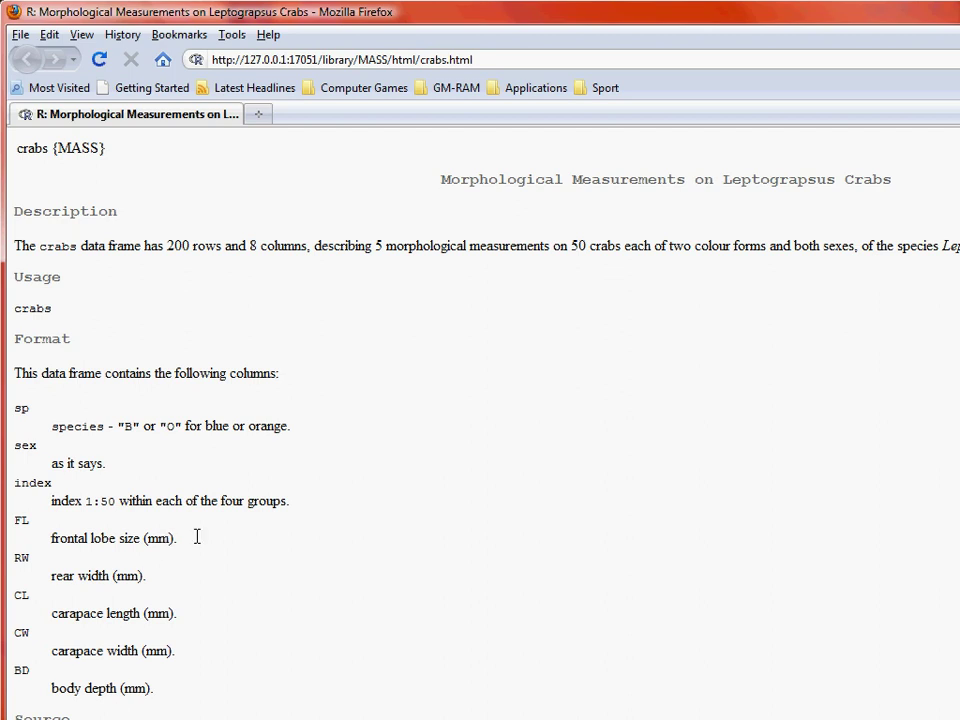
pyautogui.hotkey('alt', 'F4')
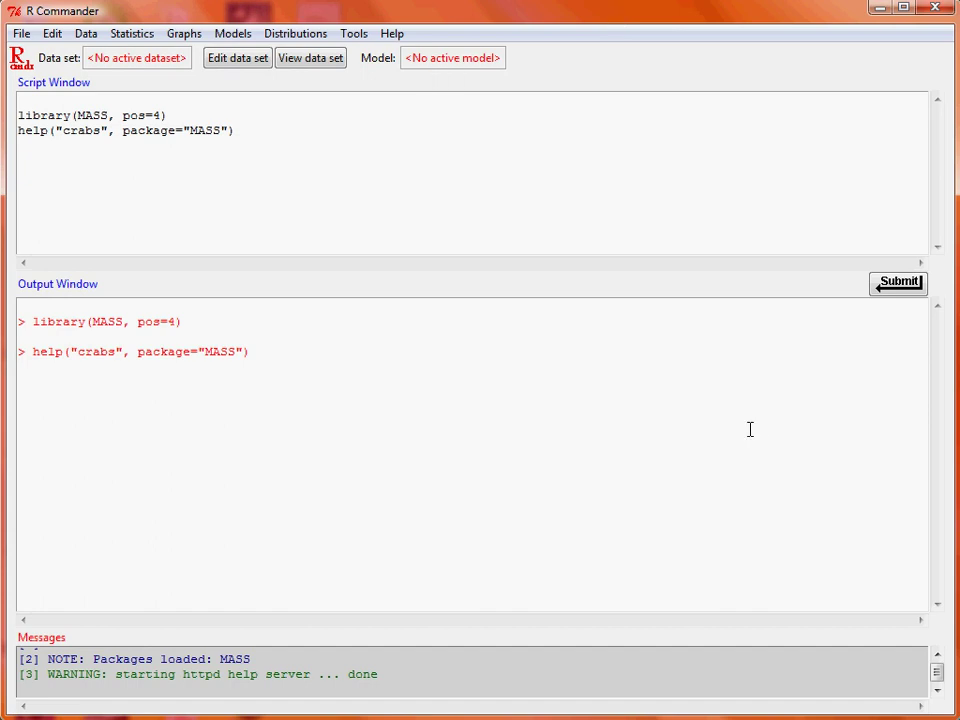
# - Load the selected crabs data set and summarize all variables in the active data set
pyautogui.click(688, 450)
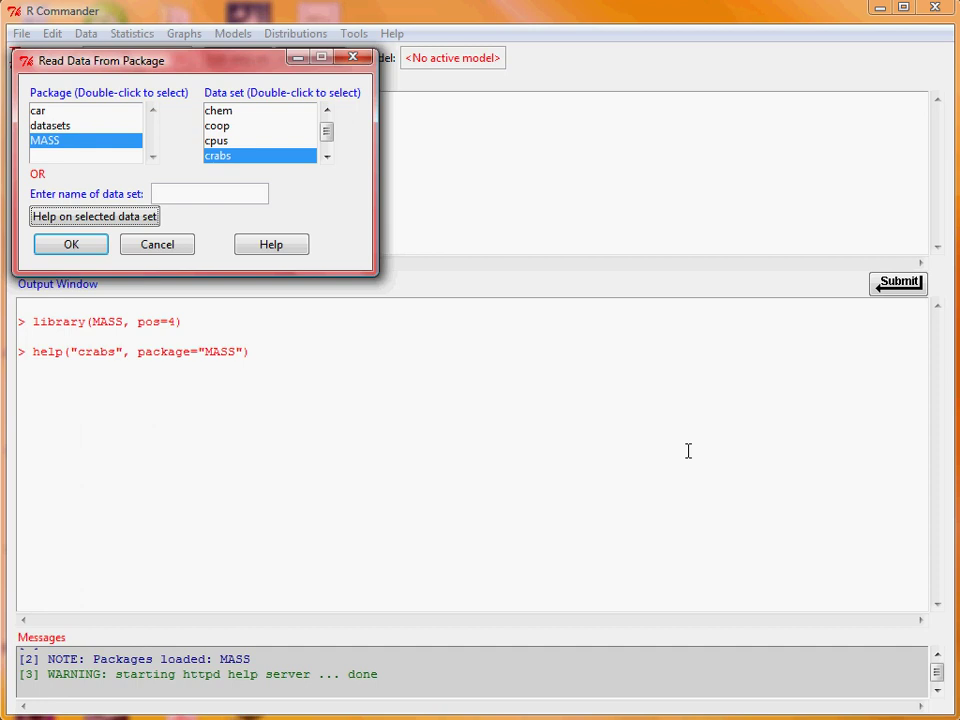
pyautogui.click(75, 248)
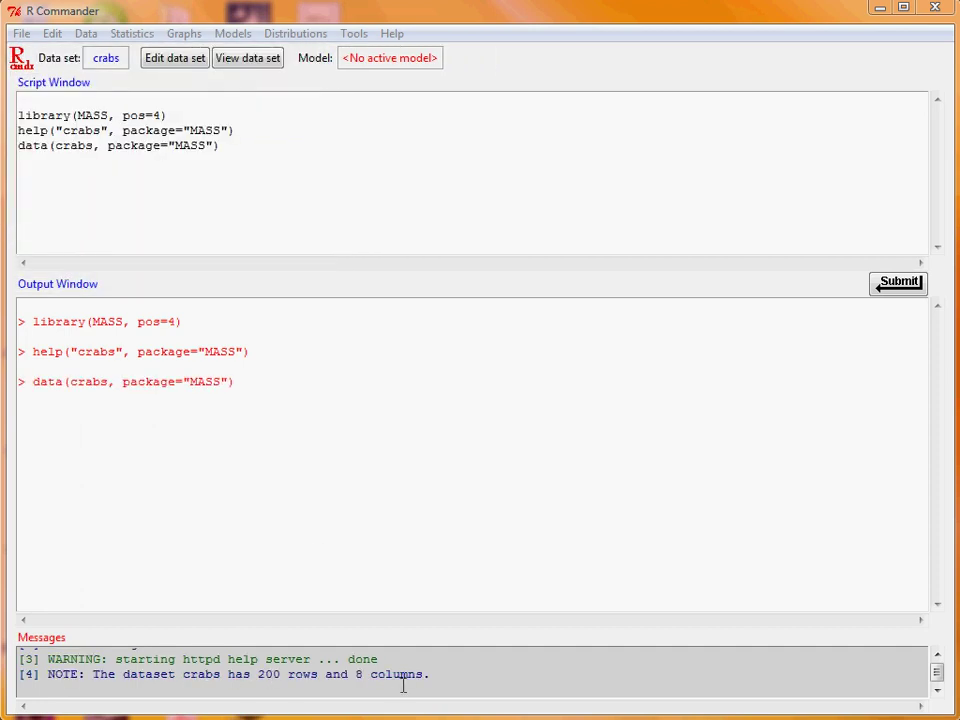
pyautogui.click(120, 34)
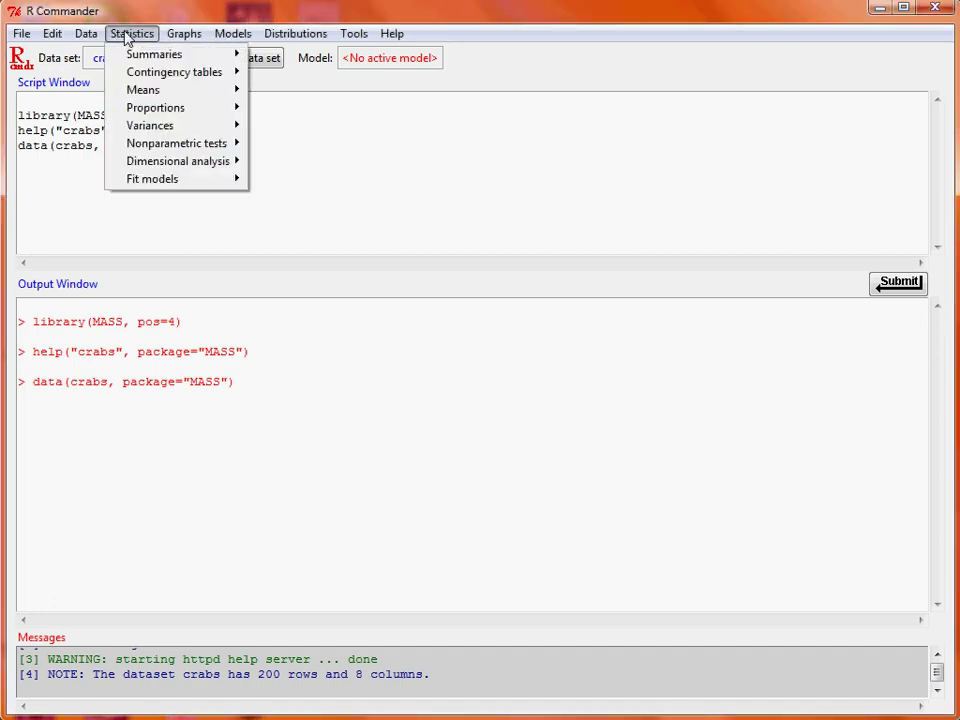
pyautogui.moveTo(218, 62)
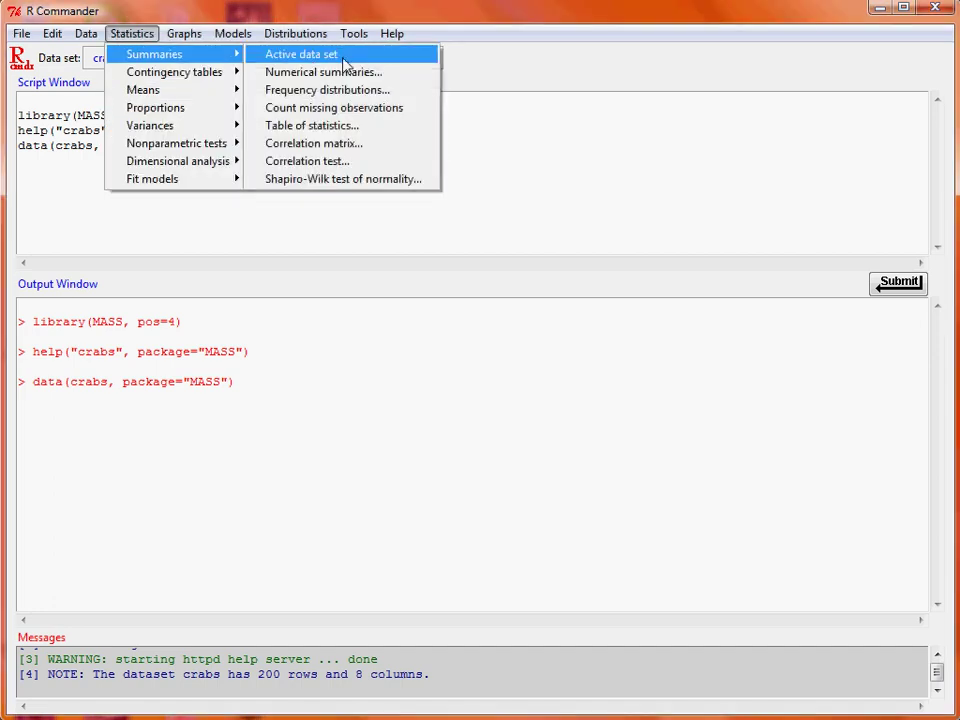
pyautogui.click(306, 58)
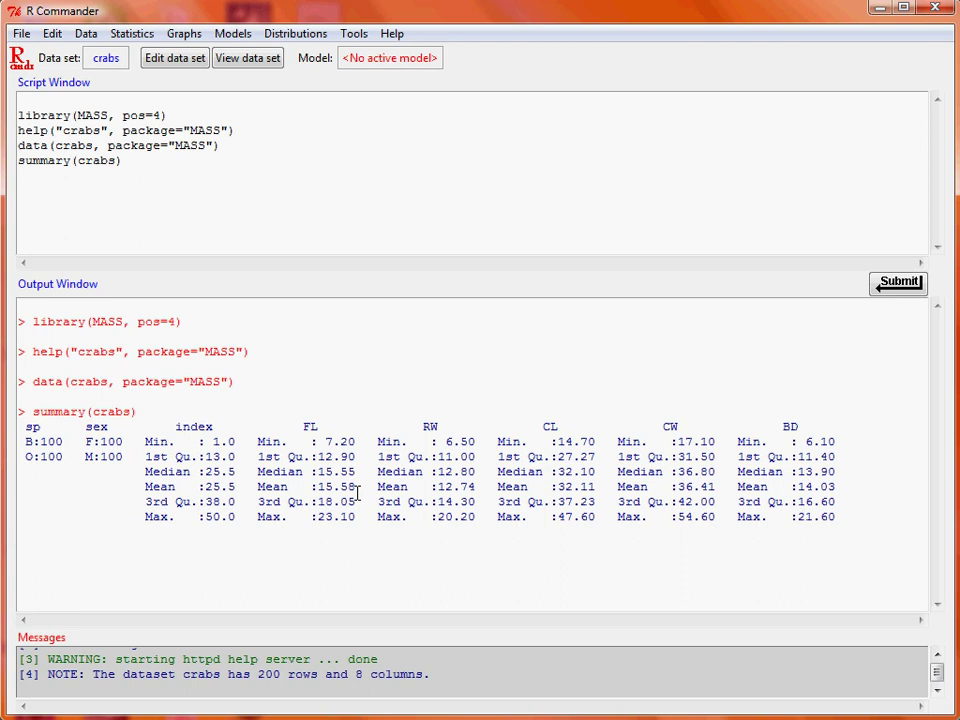
# - Run a two-sided single-sample t-test on FL with null hypothesis mean 15.0 and confidence level .95
pyautogui.click(145, 36)
pyautogui.moveTo(209, 92)
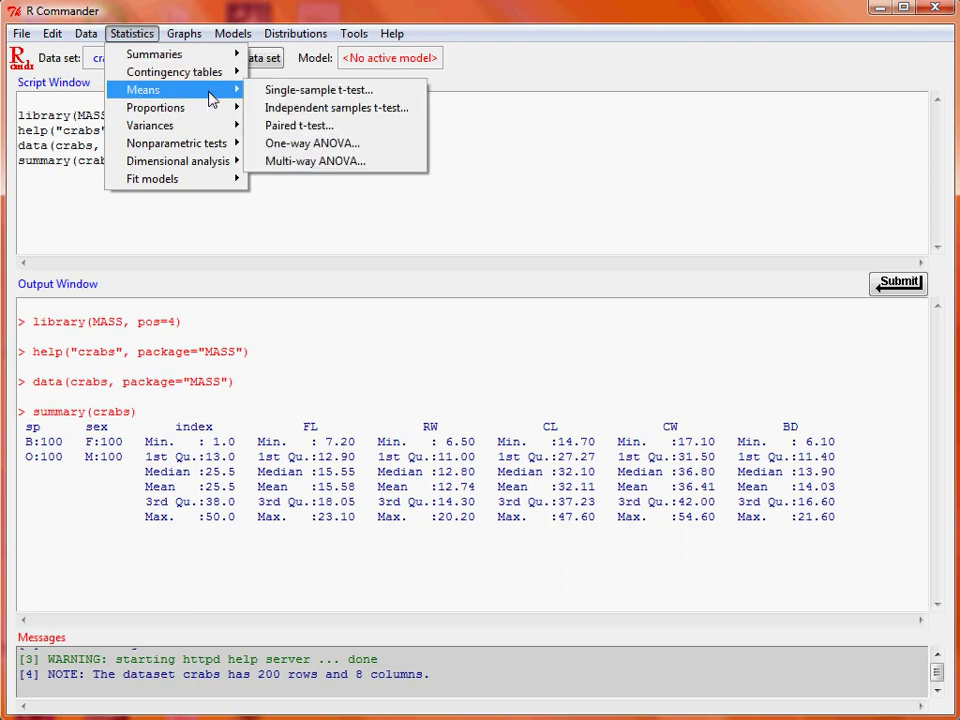
pyautogui.click(396, 90)
pyautogui.click(67, 157)
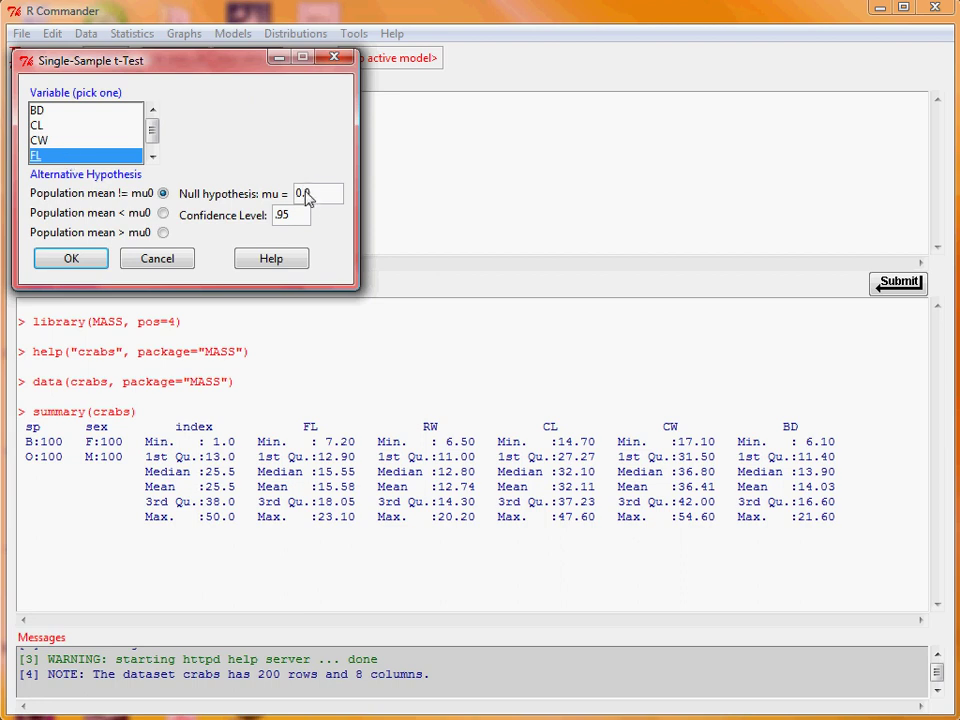
pyautogui.moveTo(302, 193); pyautogui.dragTo(293, 200)
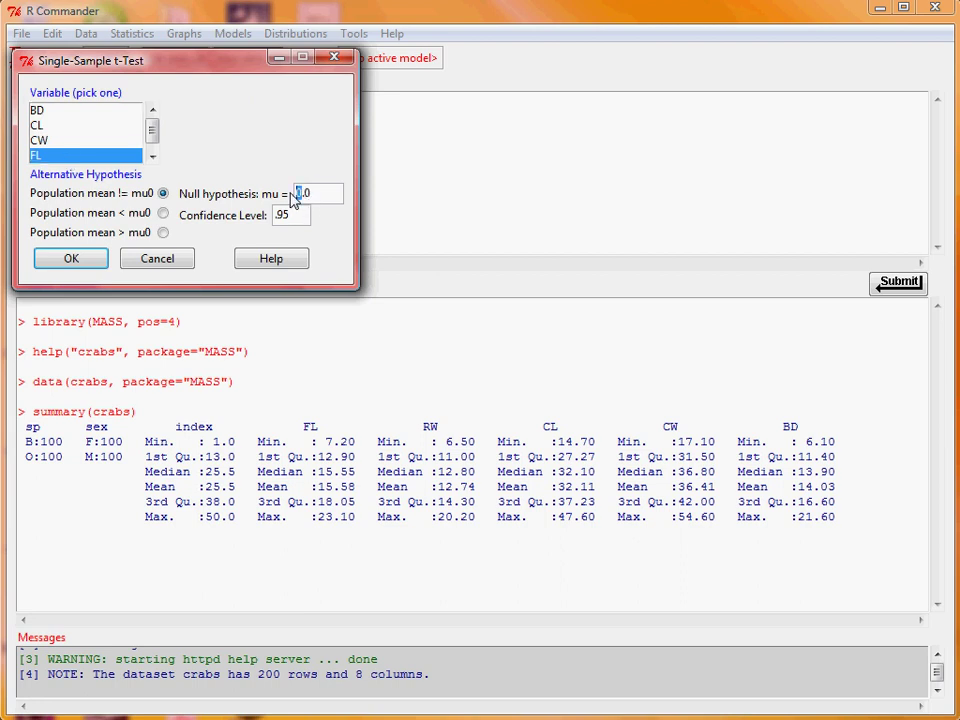
pyautogui.write('15')
pyautogui.click(90, 264)
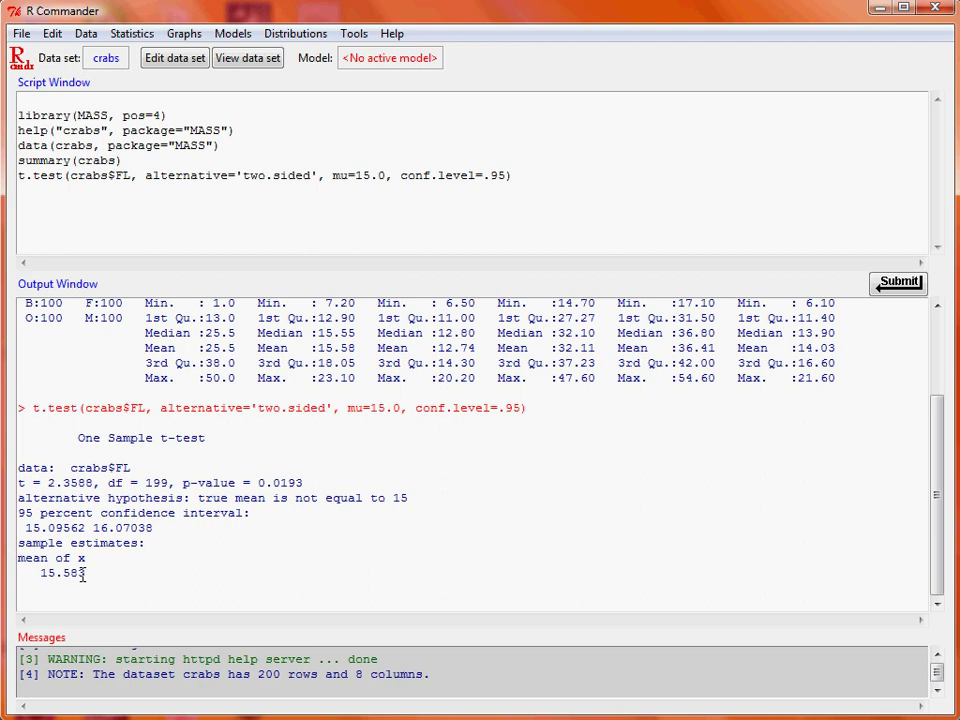
# - Run a two-sided independent samples t-test of FL by sex at confidence level .95 without assuming equal variances
pyautogui.click(128, 34)
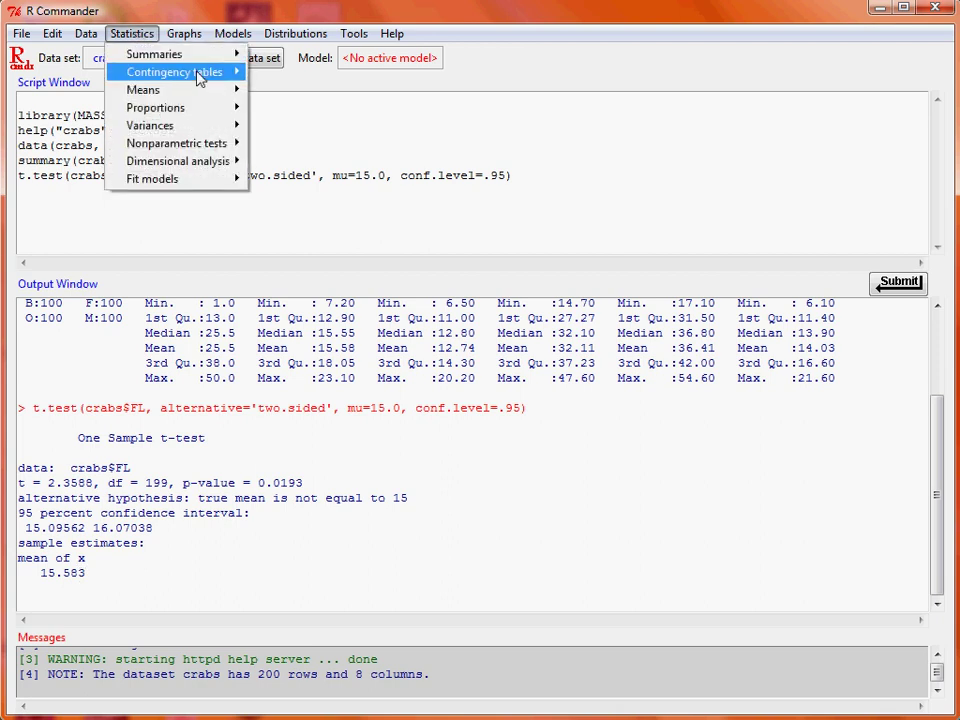
pyautogui.moveTo(210, 92)
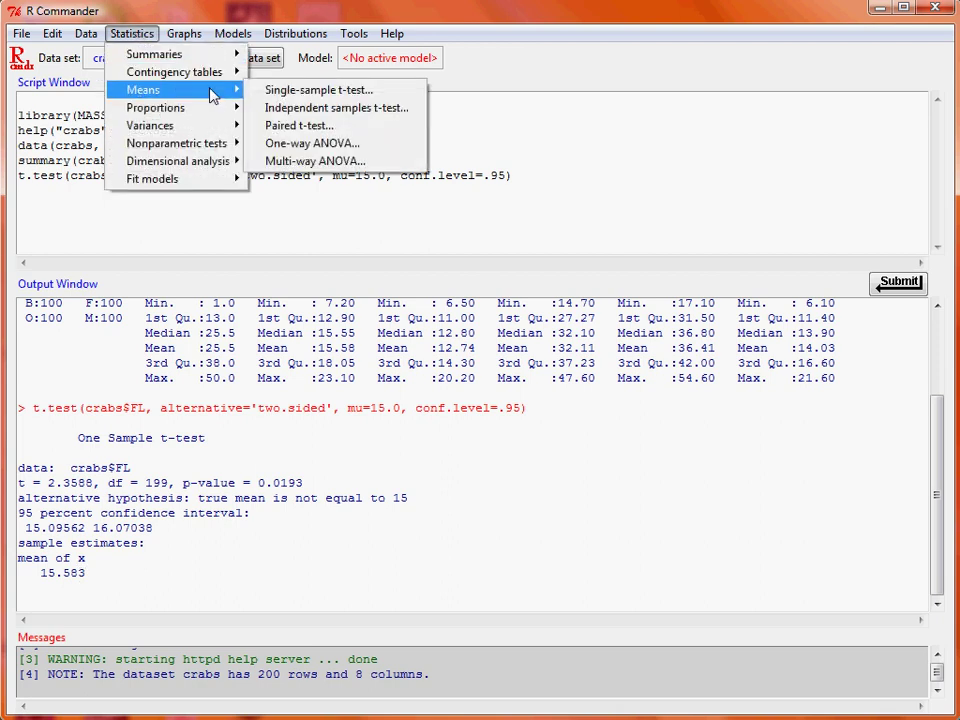
pyautogui.click(416, 112)
pyautogui.click(118, 123)
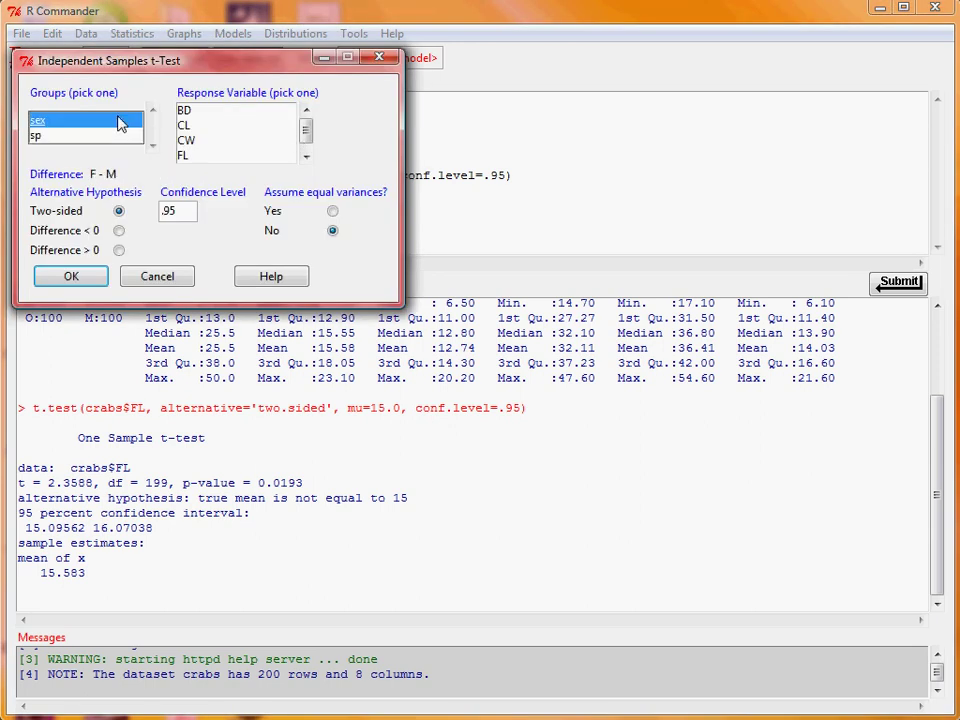
pyautogui.click(232, 157)
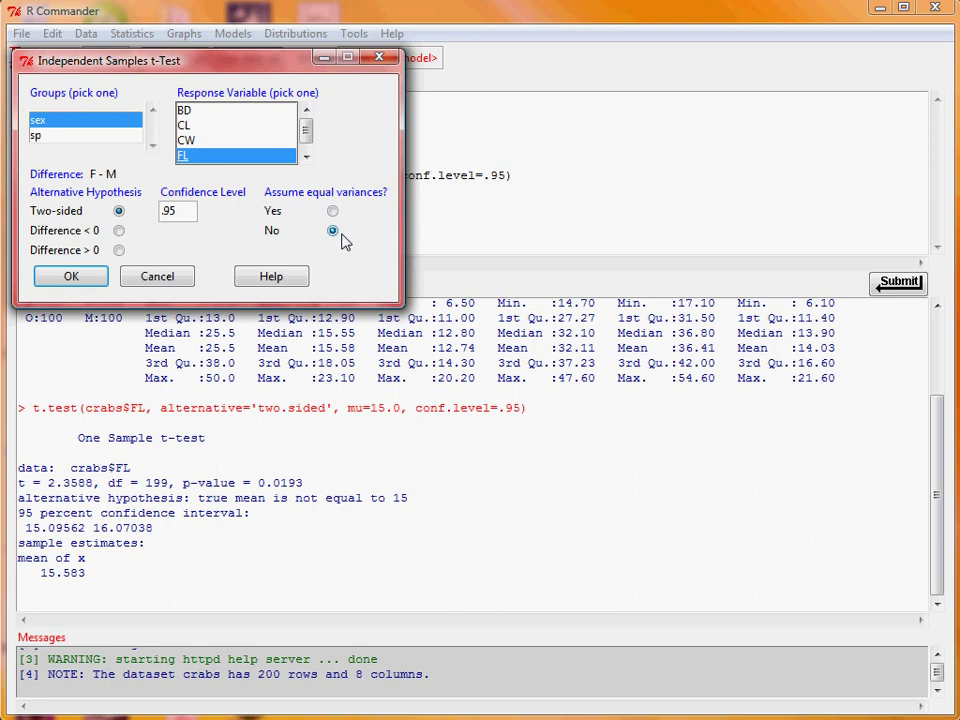
pyautogui.click(71, 276)
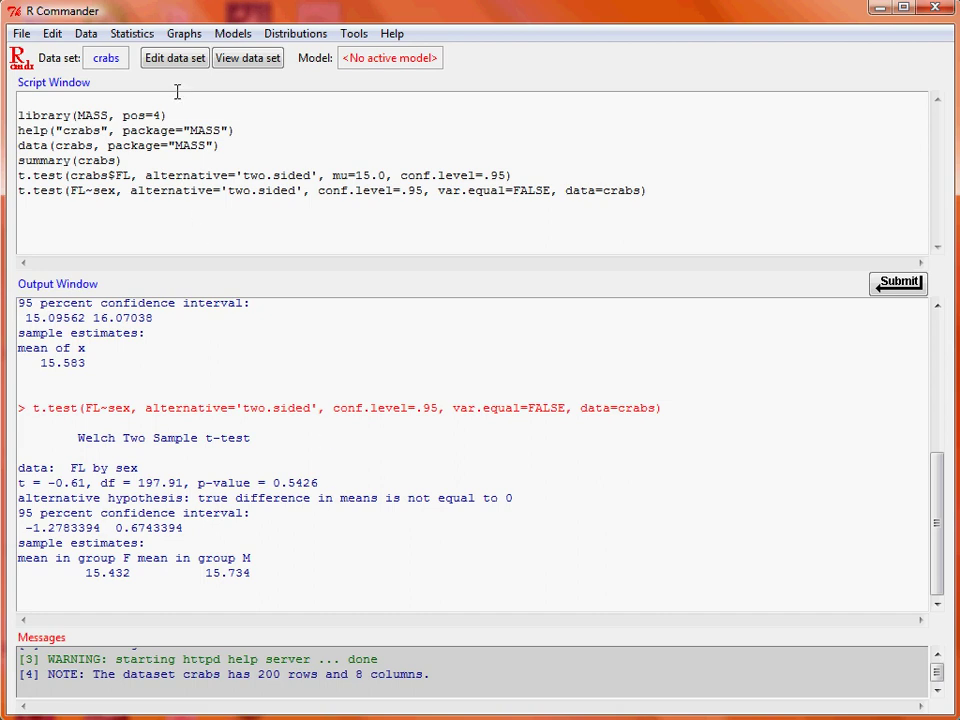
# - Run a two-sided two-variances F-test of FL grouped by sex with confidence level .95
pyautogui.click(140, 34)
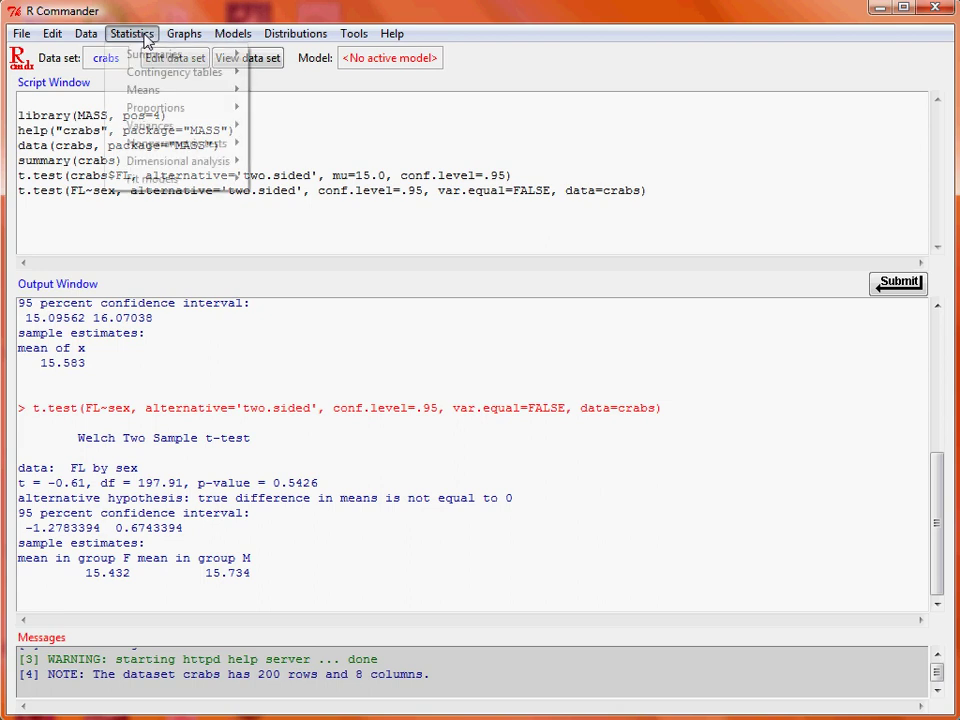
pyautogui.moveTo(225, 140)
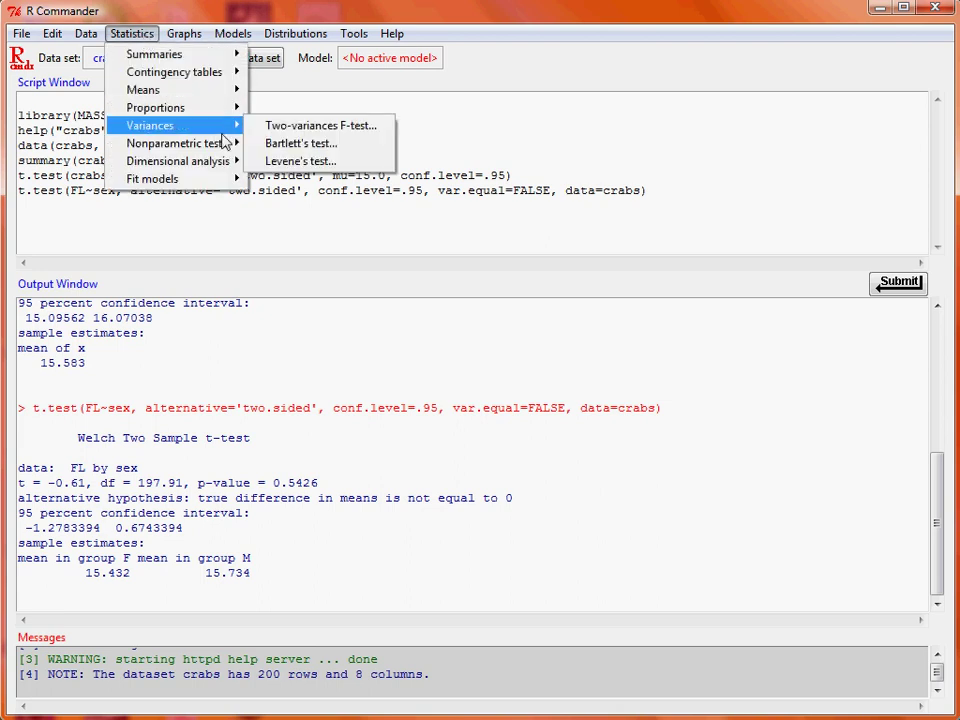
pyautogui.click(385, 127)
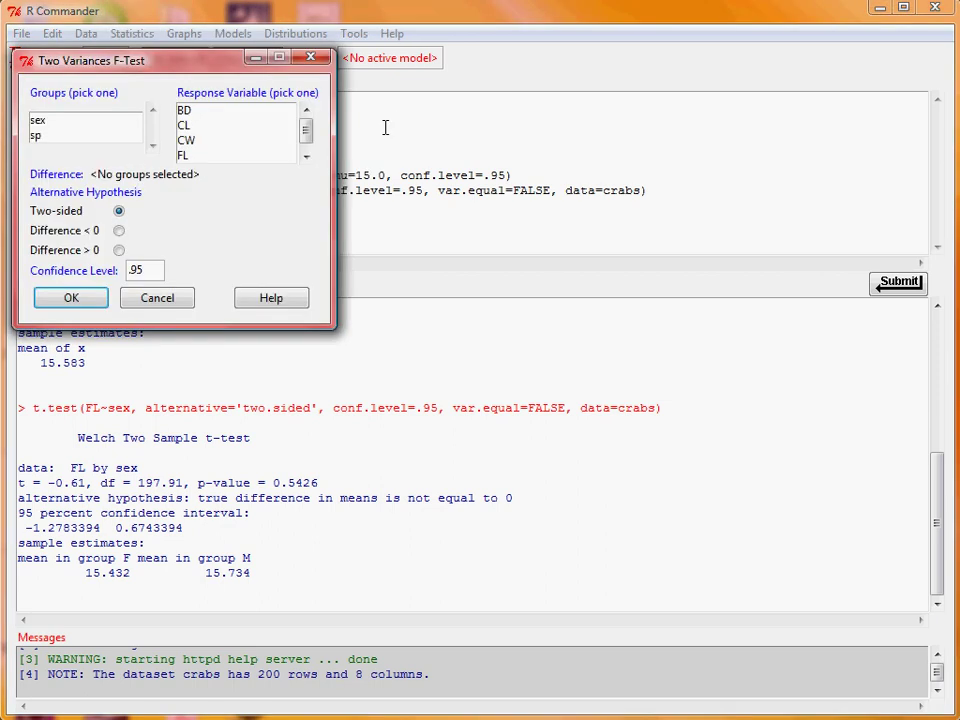
pyautogui.click(232, 163)
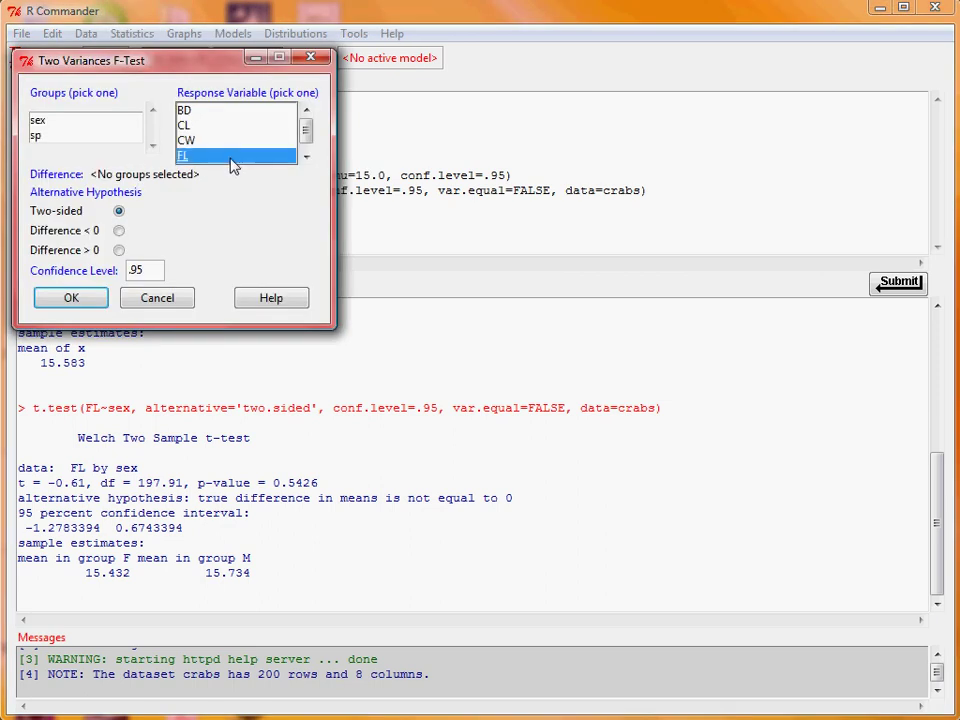
pyautogui.click(45, 121)
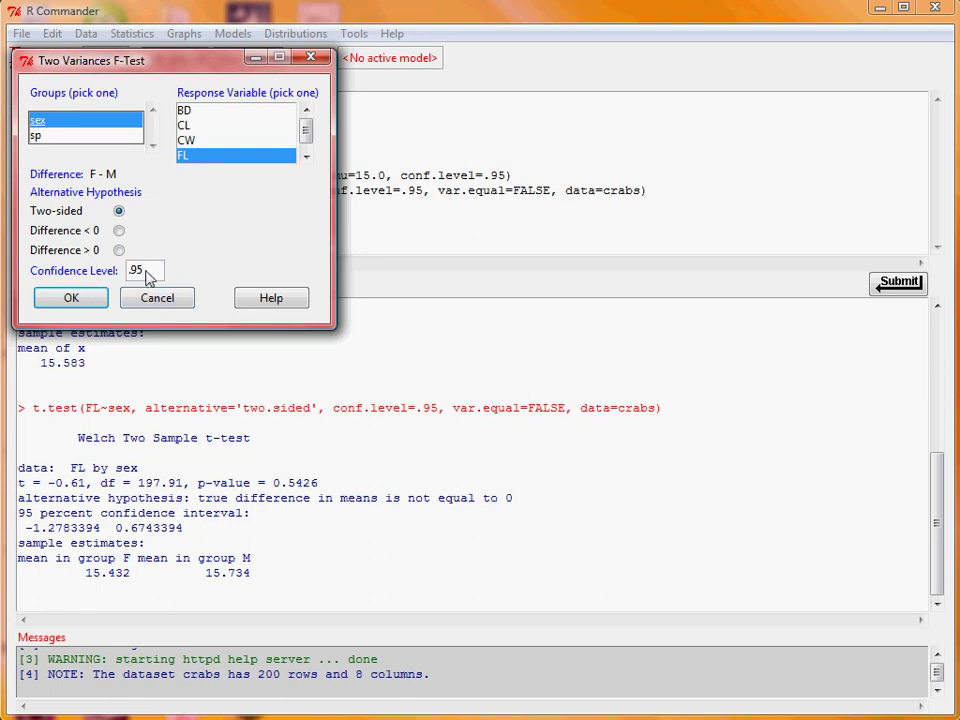
pyautogui.click(72, 300)
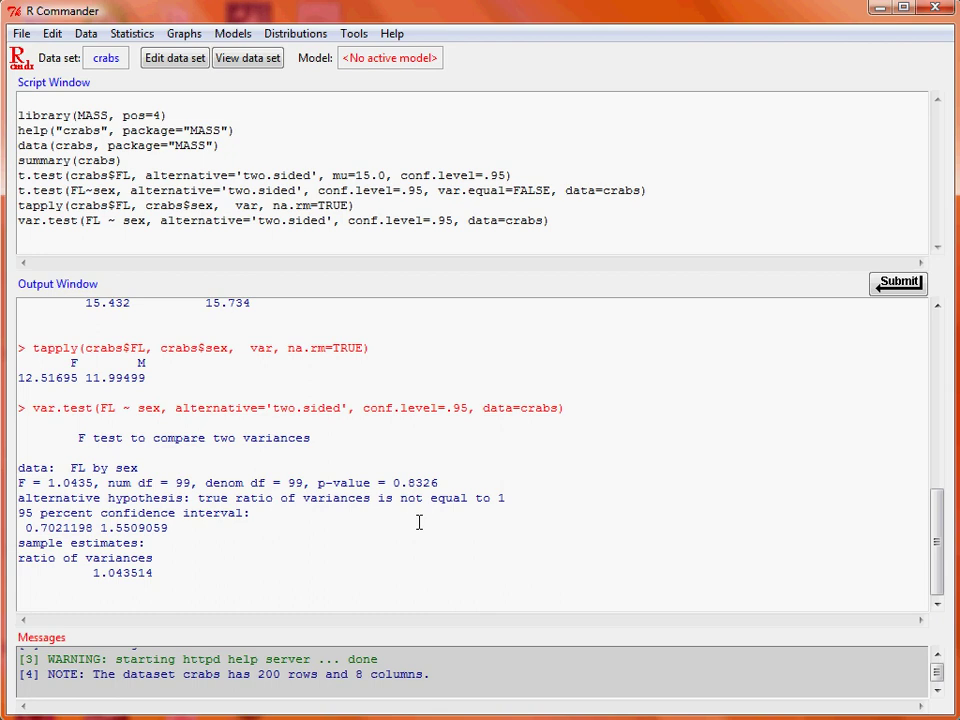
# - Load the shoes data set from the attached MASS package and view its data table
pyautogui.click(86, 35)
pyautogui.moveTo(222, 128)
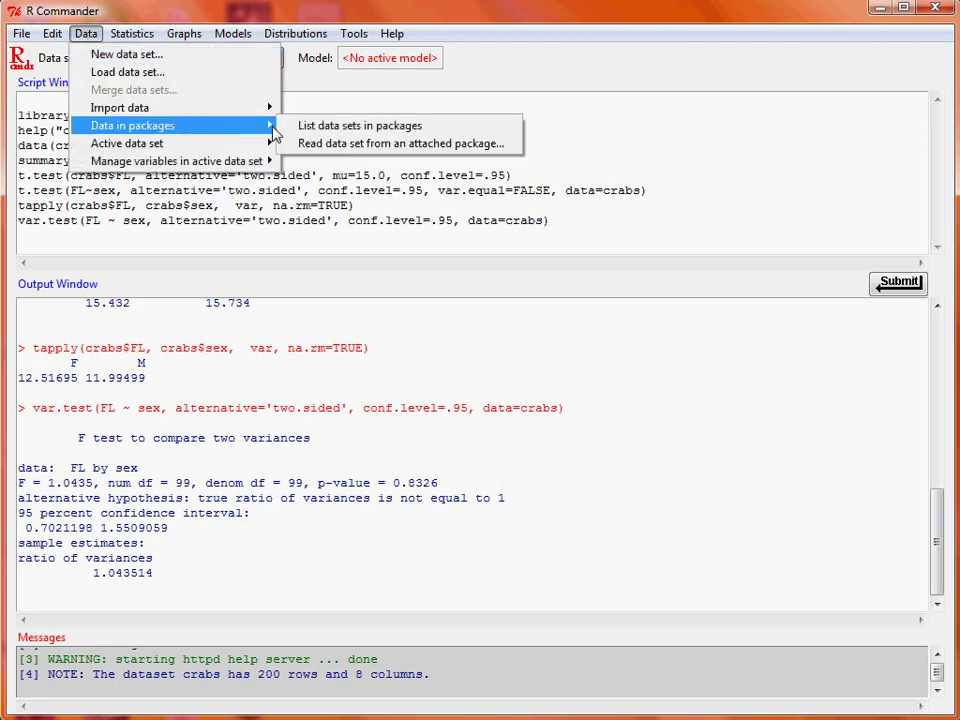
pyautogui.click(478, 148)
pyautogui.doubleClick(107, 141)
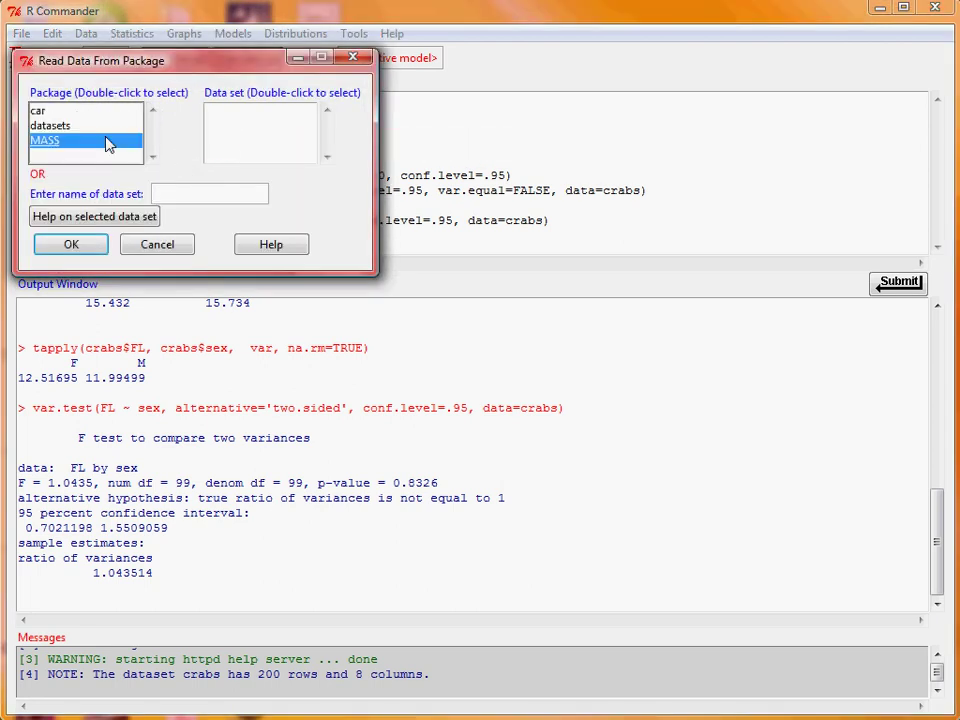
pyautogui.moveTo(326, 129); pyautogui.dragTo(332, 152)
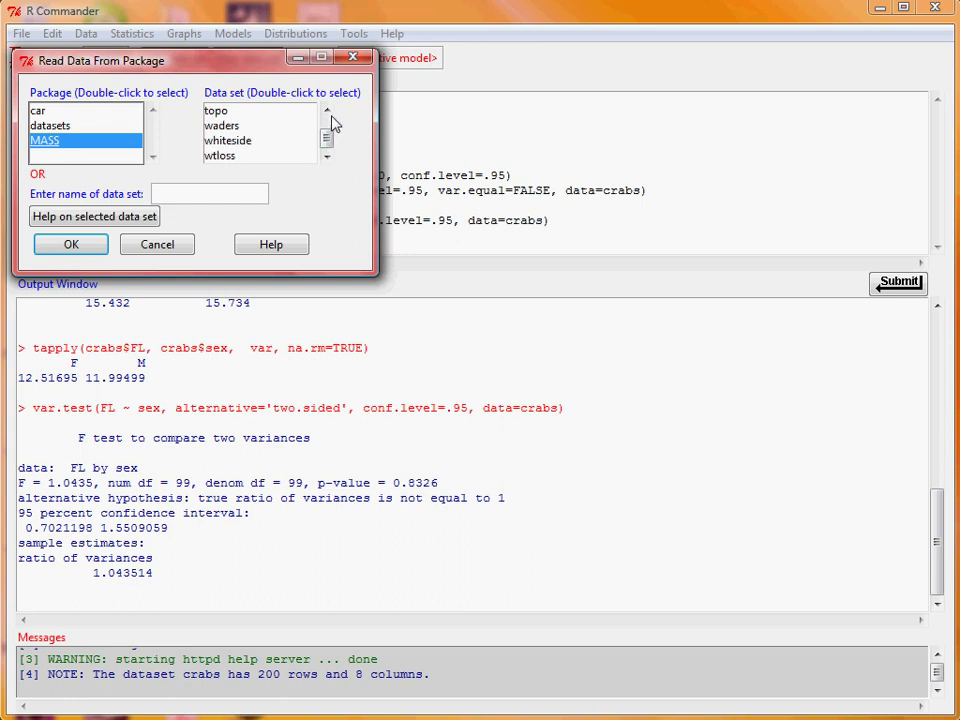
pyautogui.click(333, 112)
pyautogui.click(327, 111)
pyautogui.click(327, 111)
pyautogui.click(327, 111)
pyautogui.click(327, 111)
pyautogui.click(327, 111)
pyautogui.click(327, 111)
pyautogui.click(327, 111)
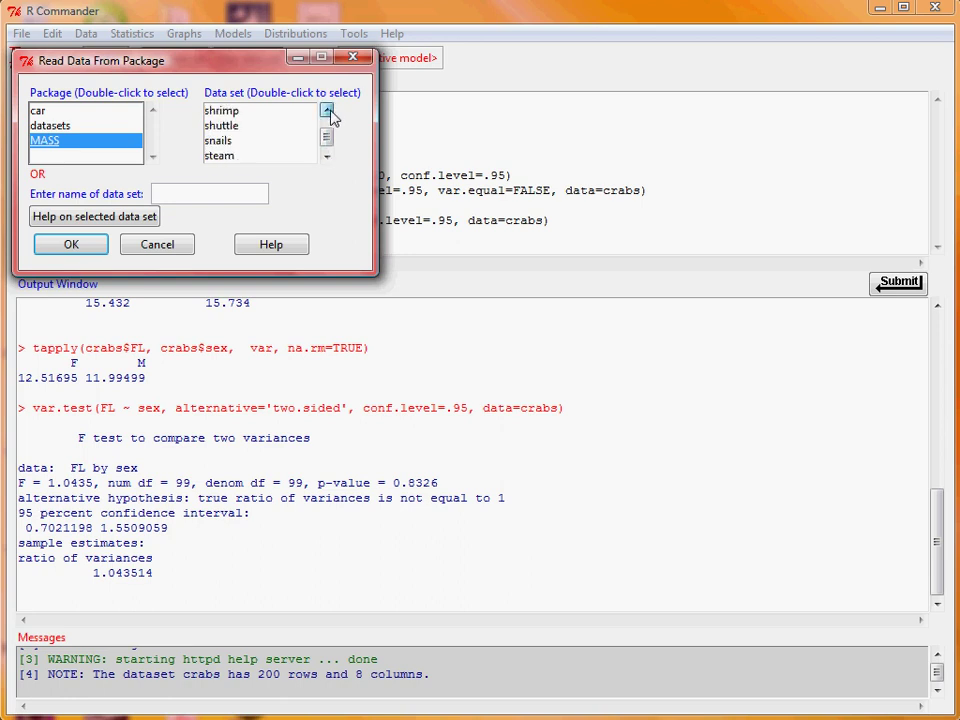
pyautogui.click(327, 111)
pyautogui.click(327, 111)
pyautogui.click(281, 128)
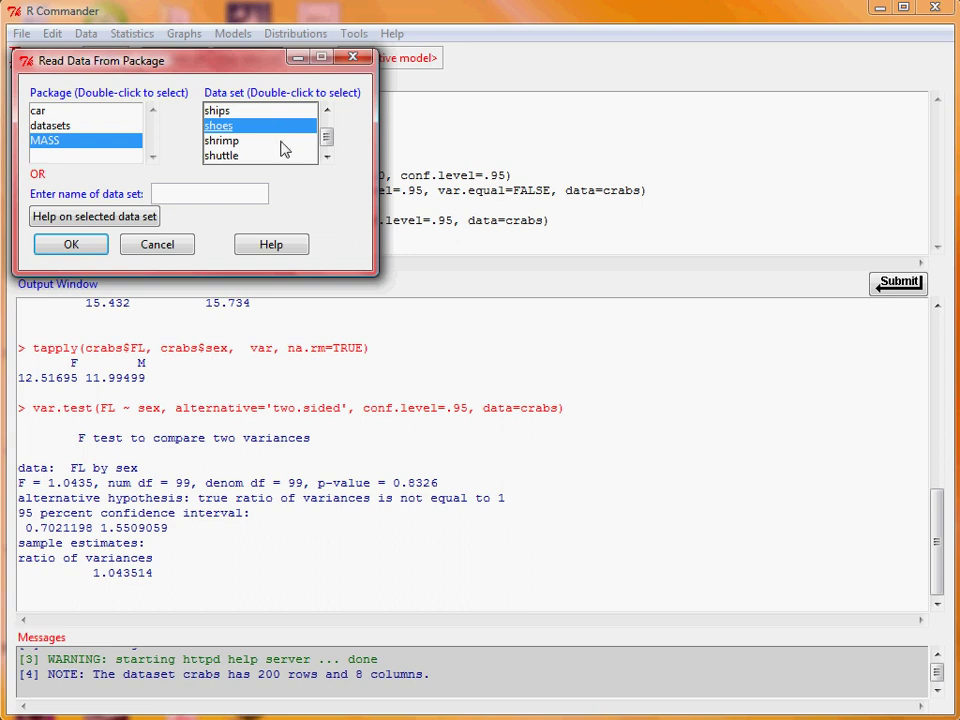
pyautogui.click(80, 254)
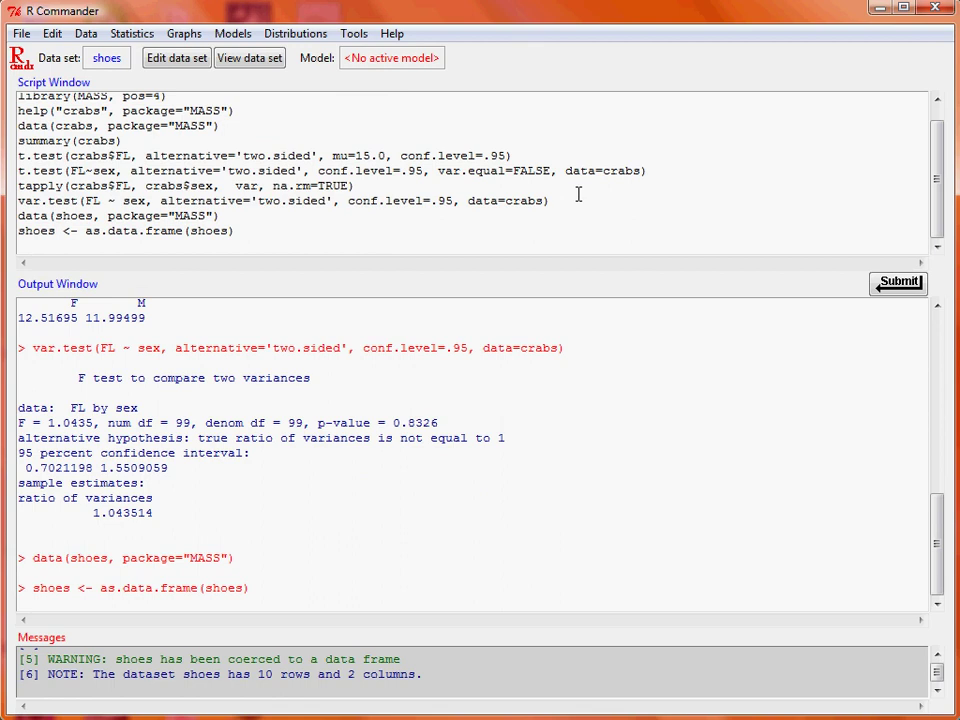
pyautogui.click(272, 63)
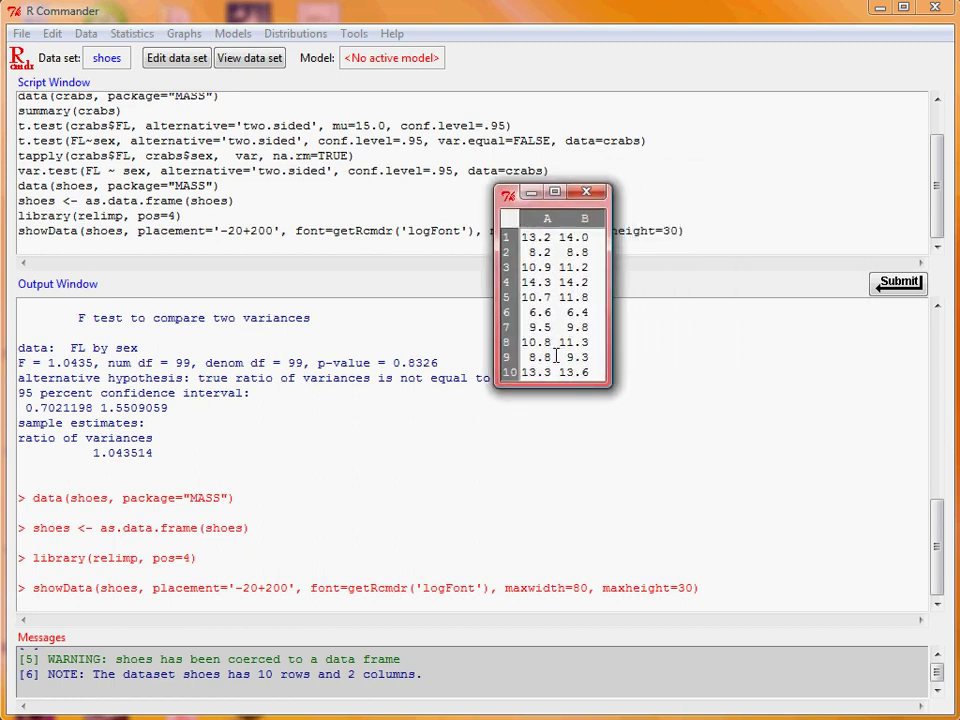
pyautogui.click(587, 195)
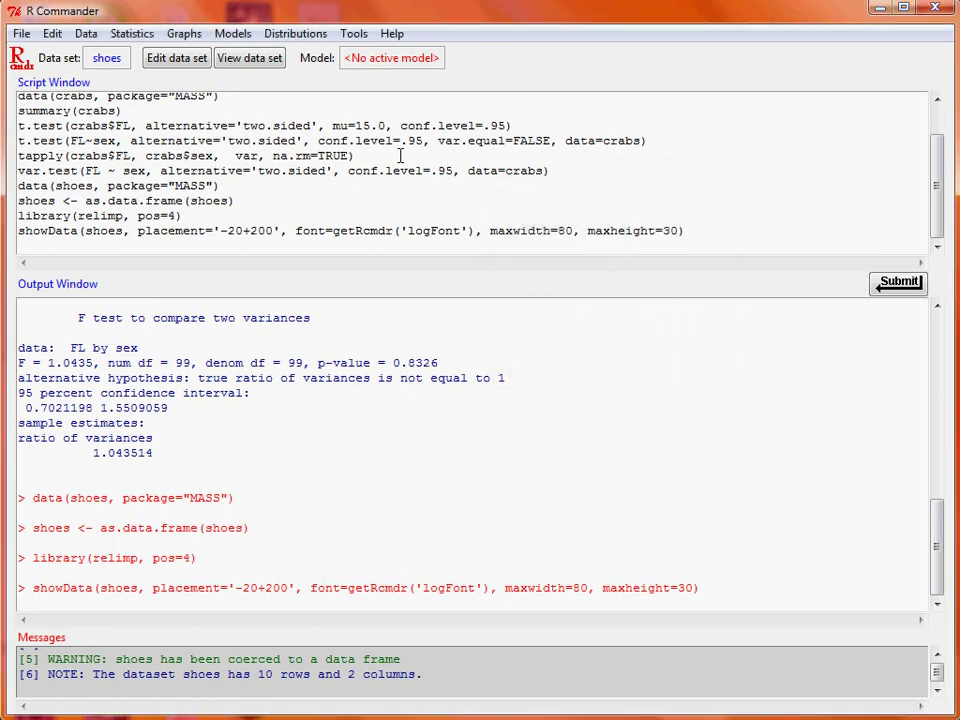
# - Run a two-sided paired t-test with A as first variable and B as second at confidence level .95
pyautogui.click(131, 33)
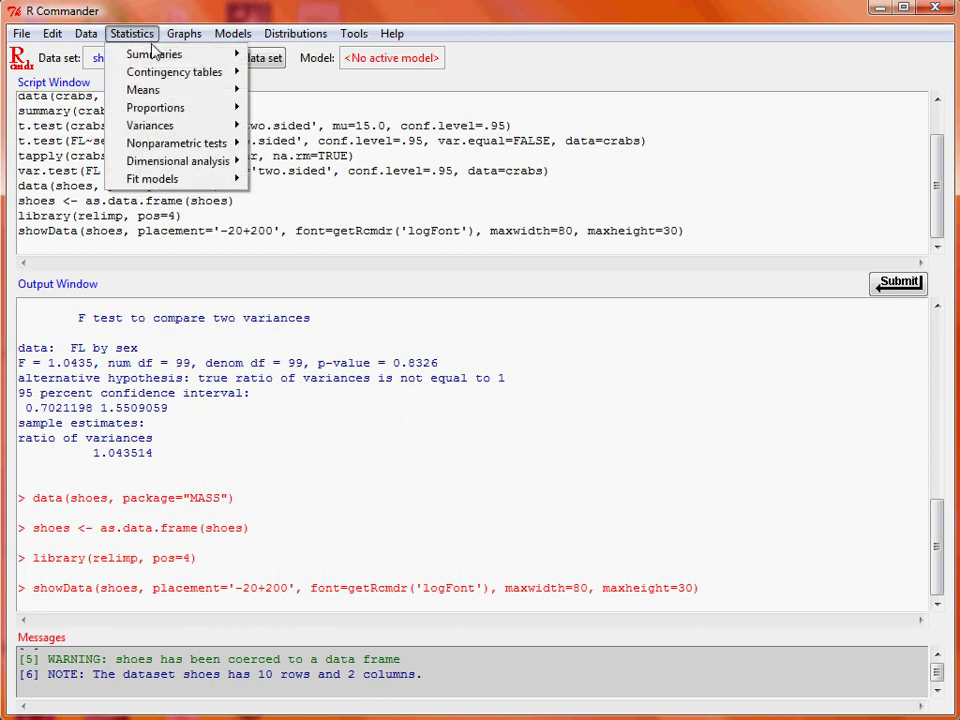
pyautogui.moveTo(180, 89)
pyautogui.click(400, 125)
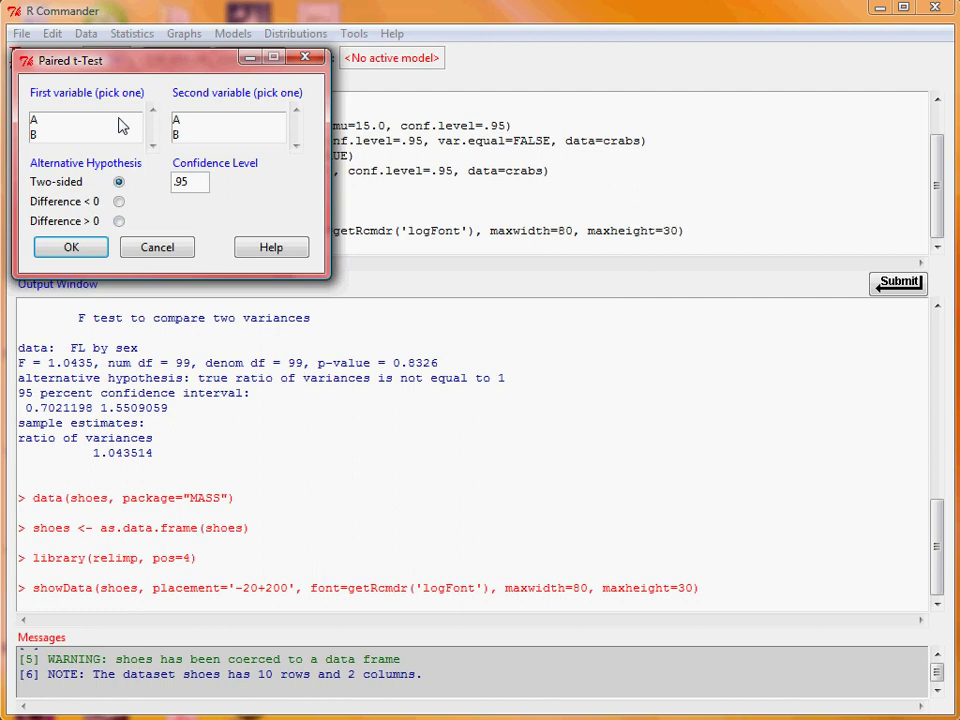
pyautogui.click(118, 122)
pyautogui.click(224, 136)
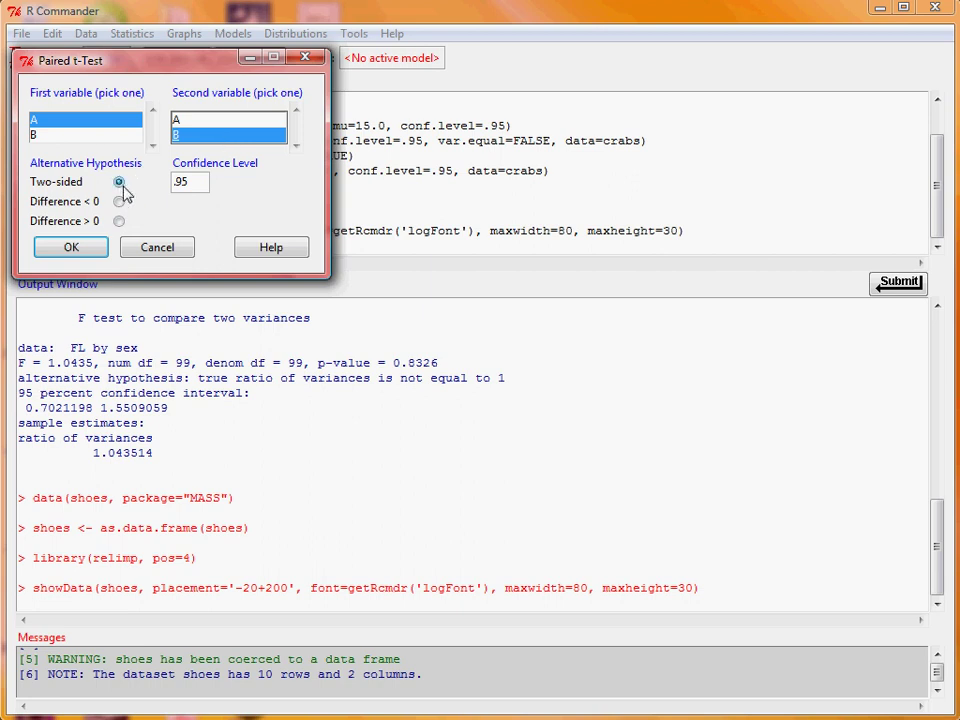
pyautogui.click(100, 250)
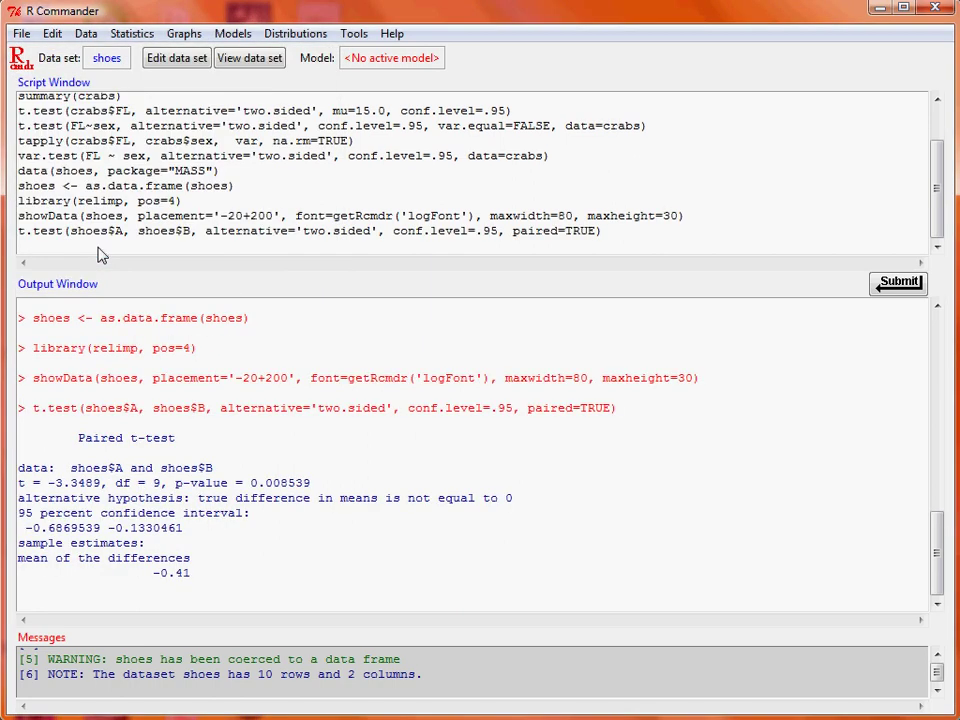